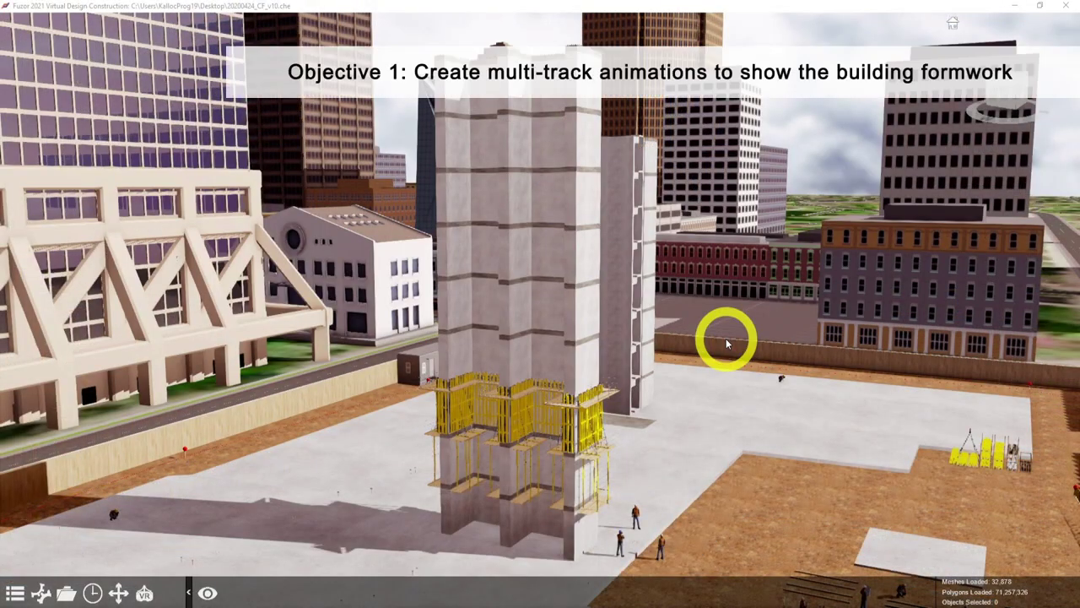
- Create a sequence animation entry for the yellow formwork on the concrete core
left_click(15, 591)
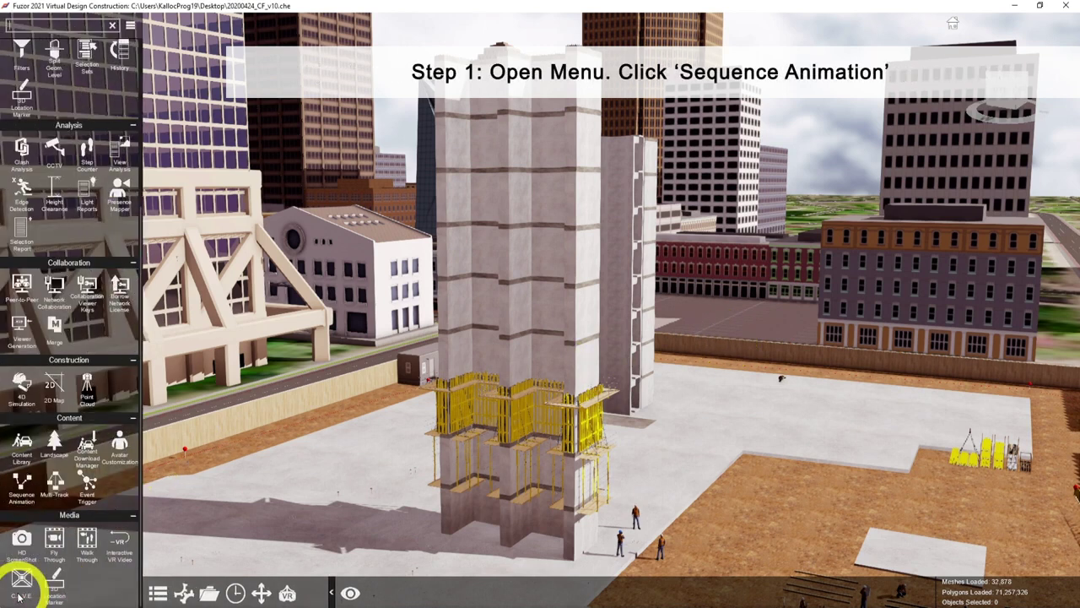
left_click(21, 488)
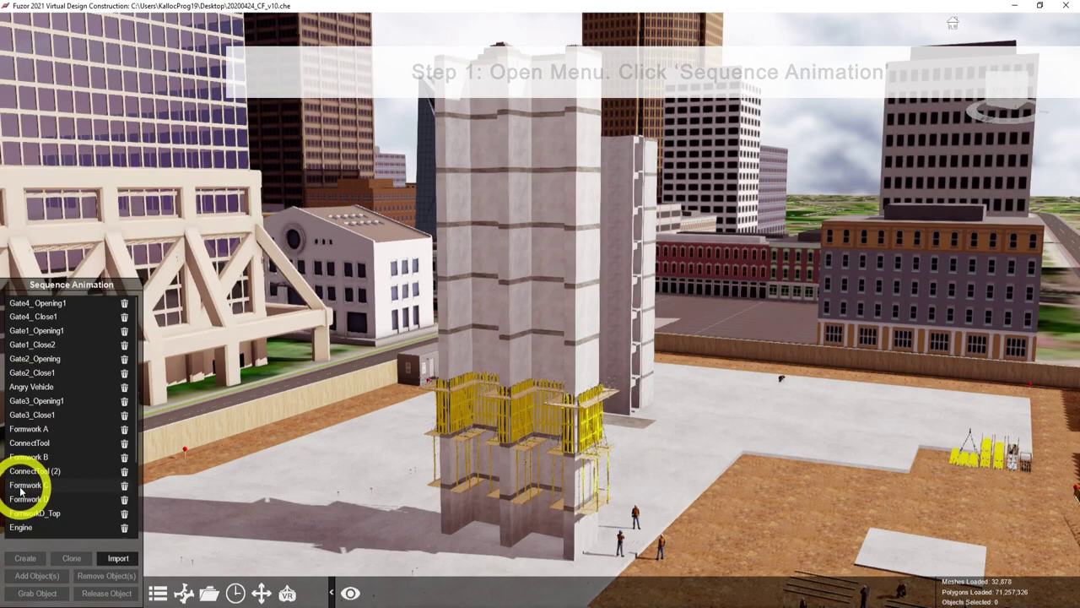
left_click(471, 406)
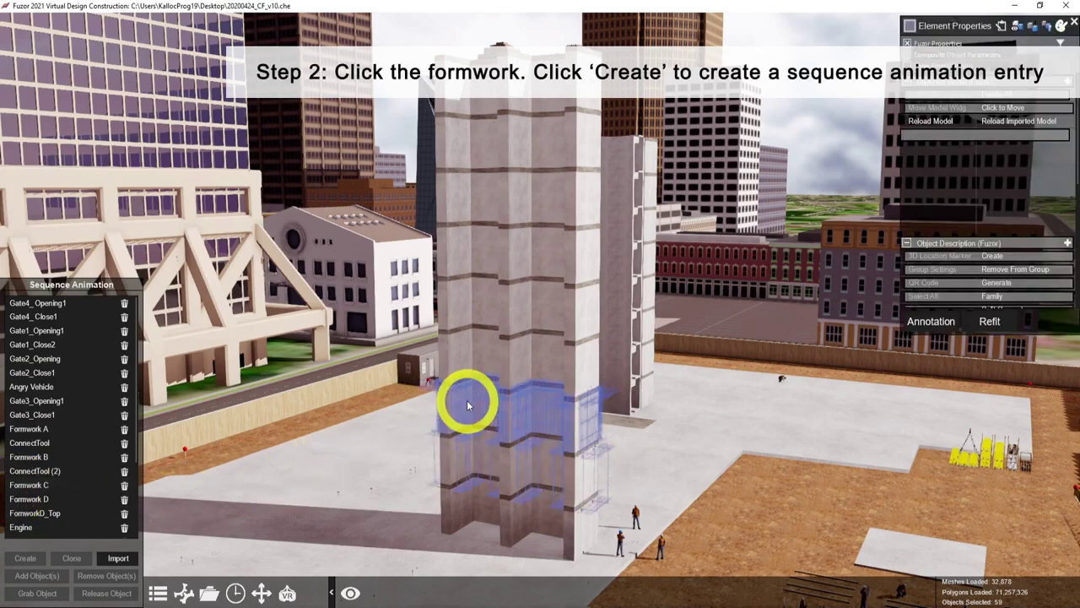
left_click(21, 559)
- Convert the entry into a multi-track animation named 'Formwork'
left_click(253, 544)
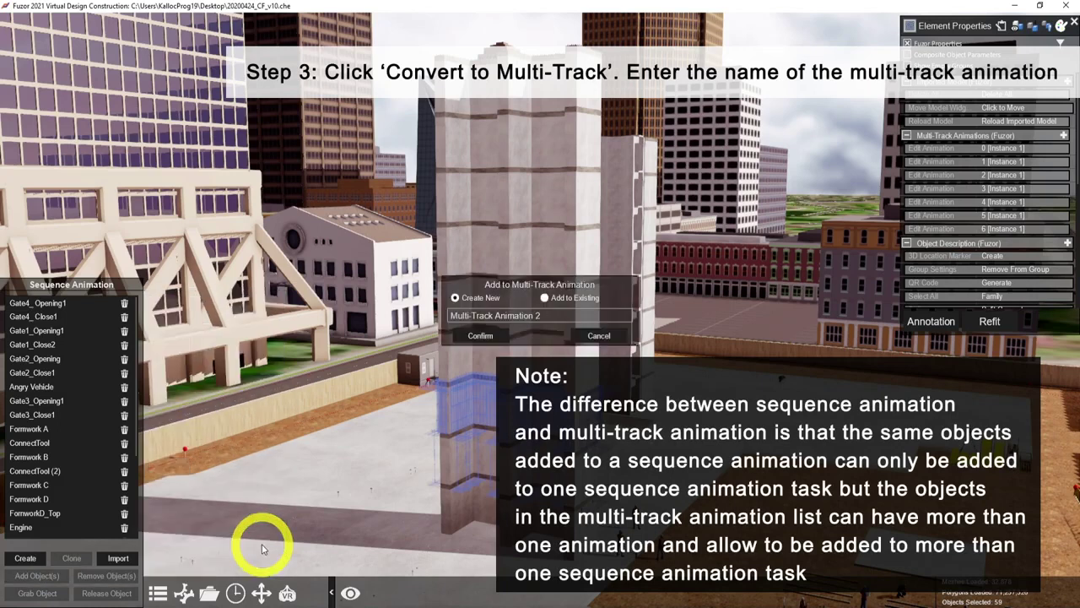
left_click_drag(545, 316, 426, 318)
type("Formwork")
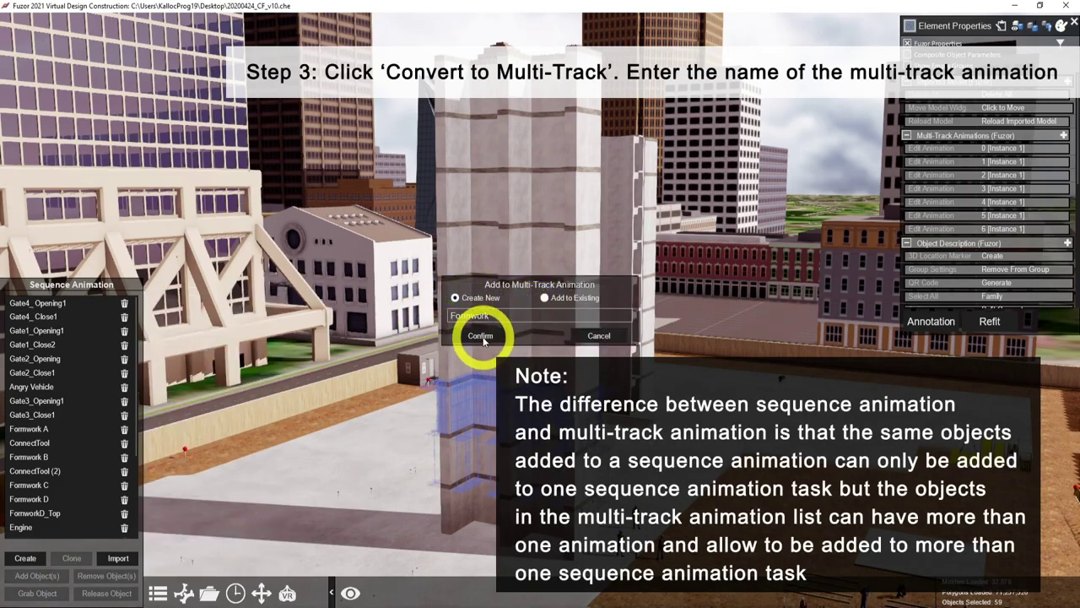
left_click(481, 335)
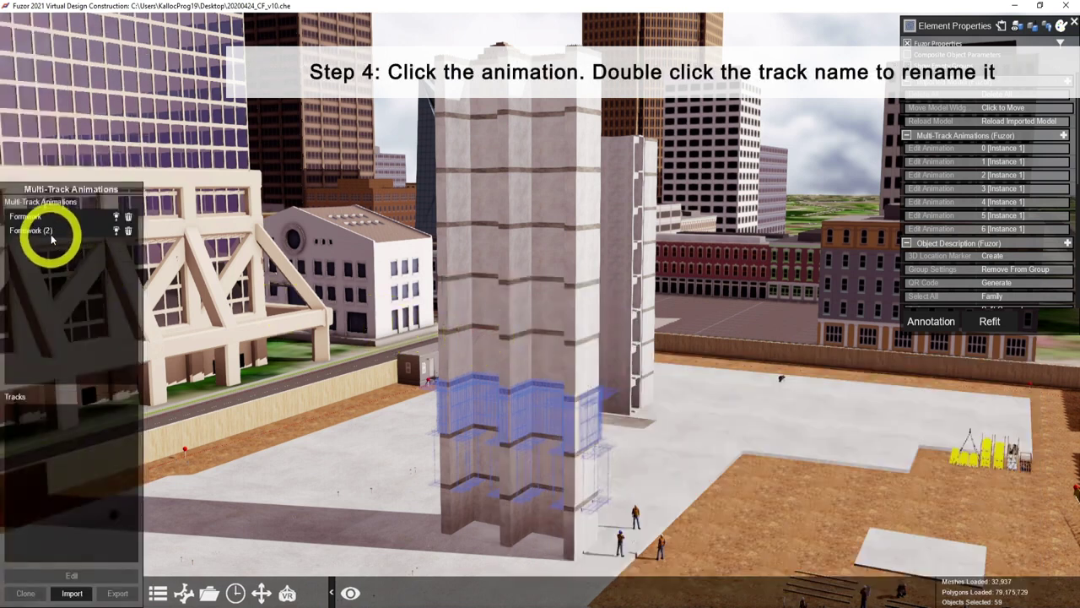
- Rename the Formwork (2) track to 1 and add a second key frame raising the formwork about 3.77 m
left_click(52, 240)
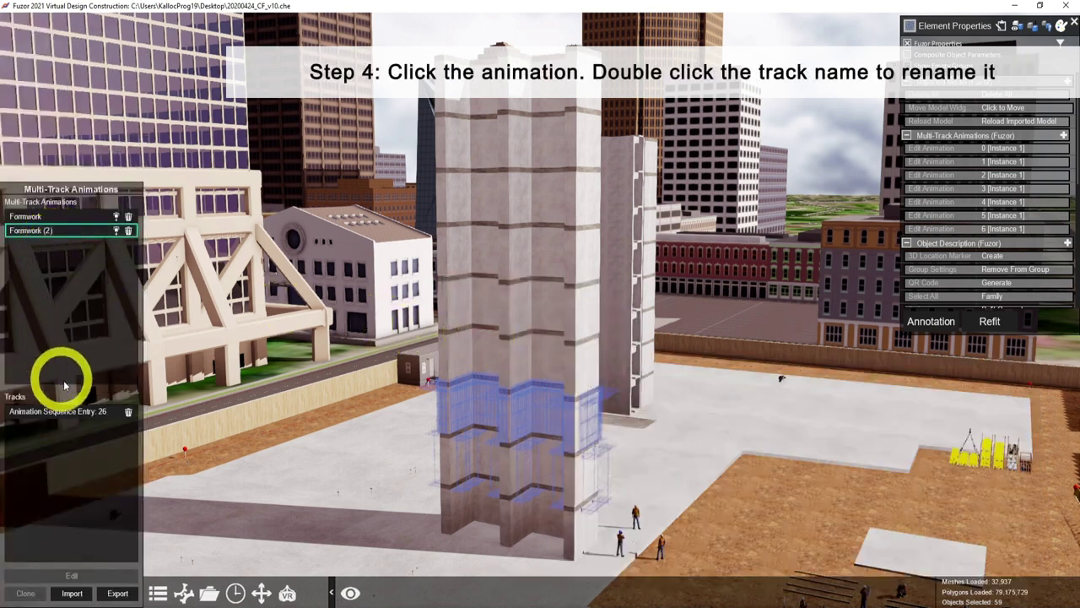
double_click(77, 414)
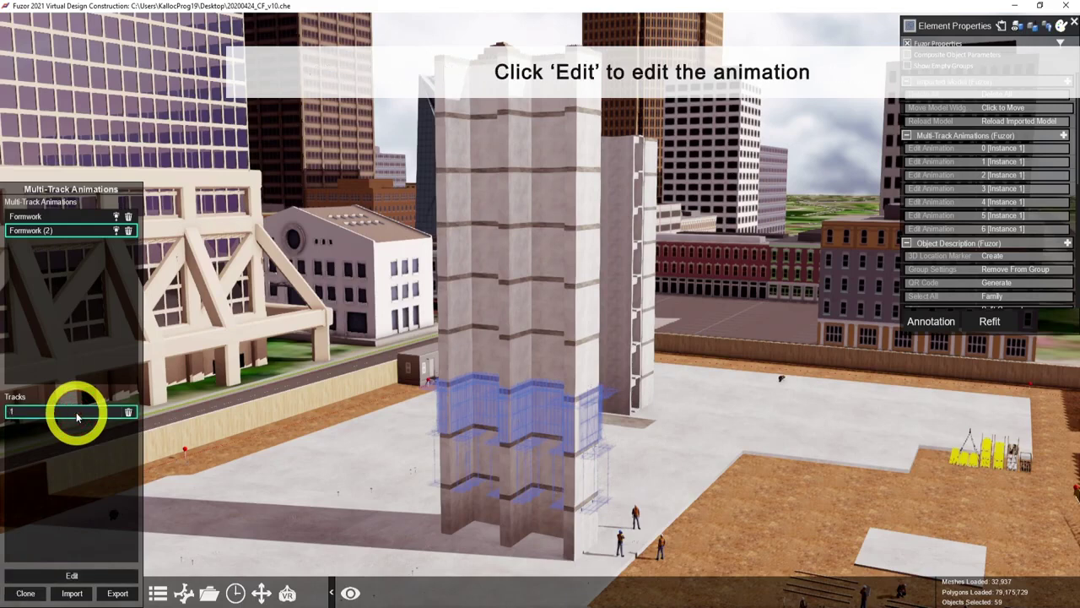
left_click(73, 575)
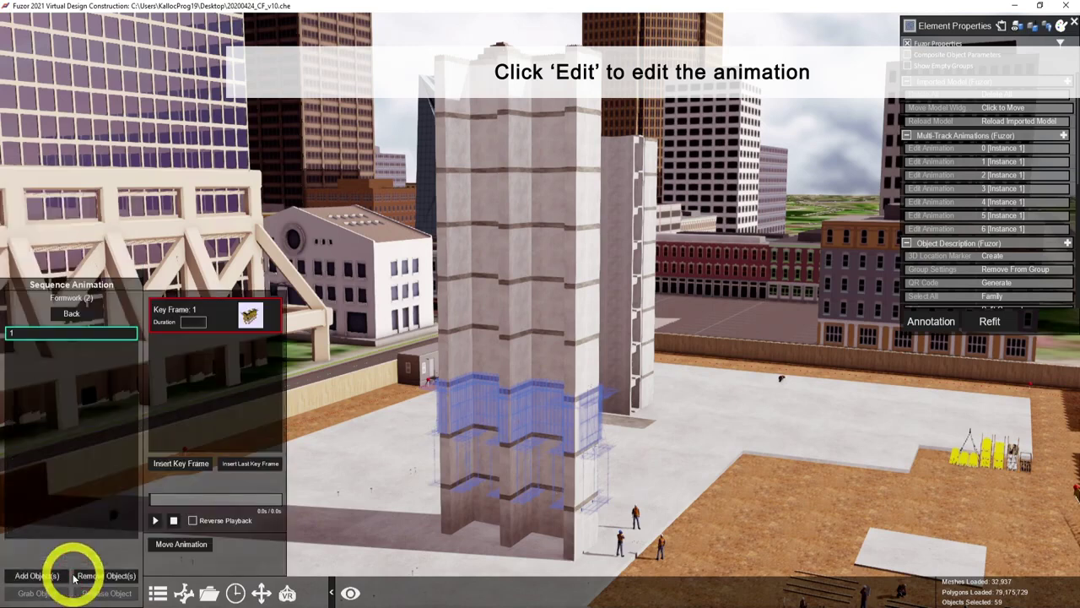
left_click(178, 470)
left_click(993, 321)
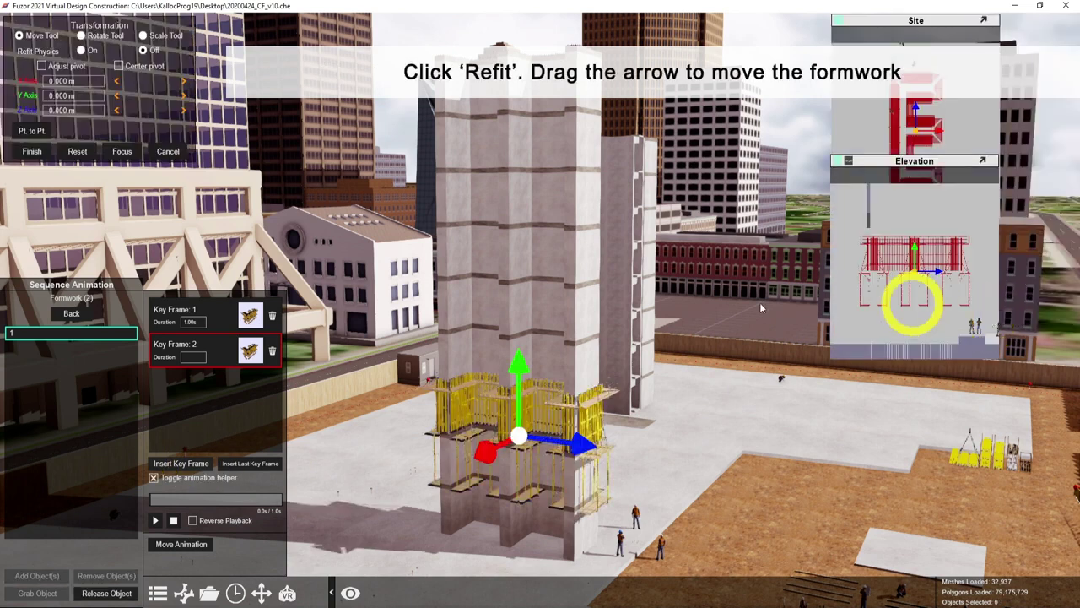
left_click_drag(520, 368, 521, 298)
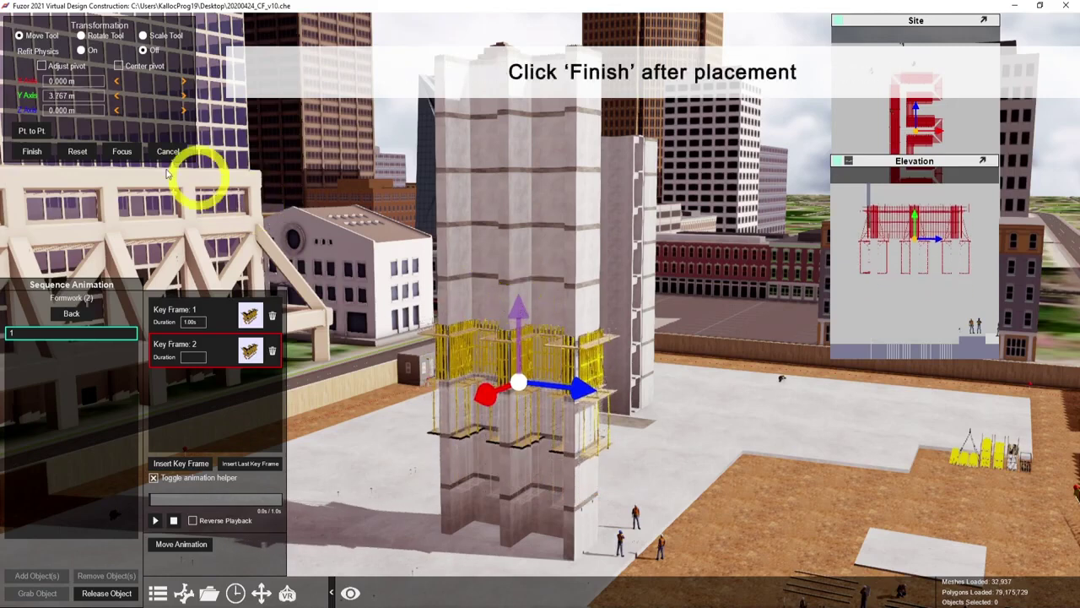
left_click(34, 154)
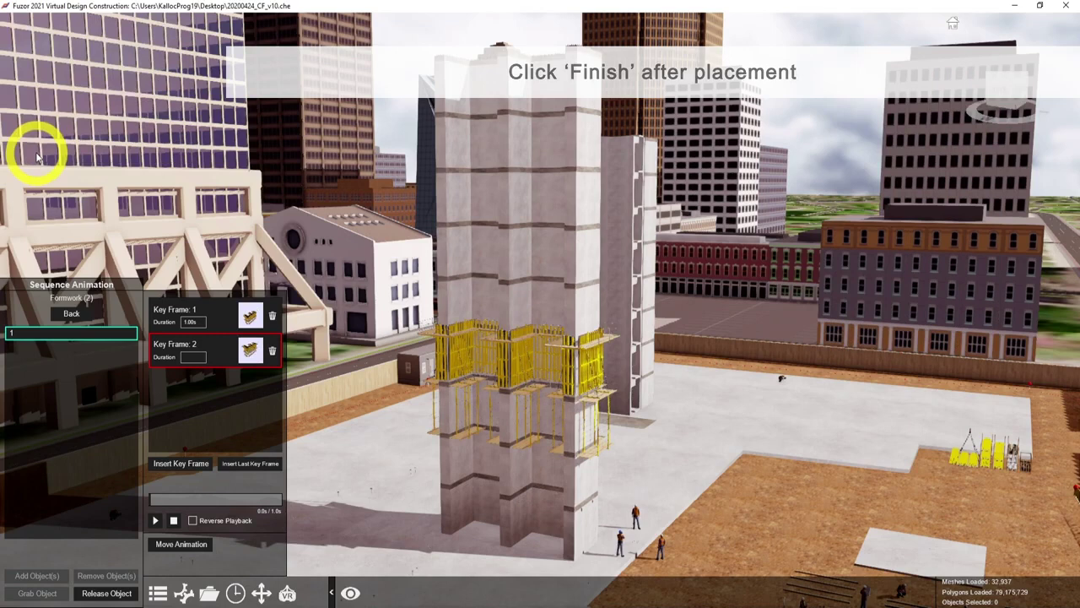
left_click(71, 314)
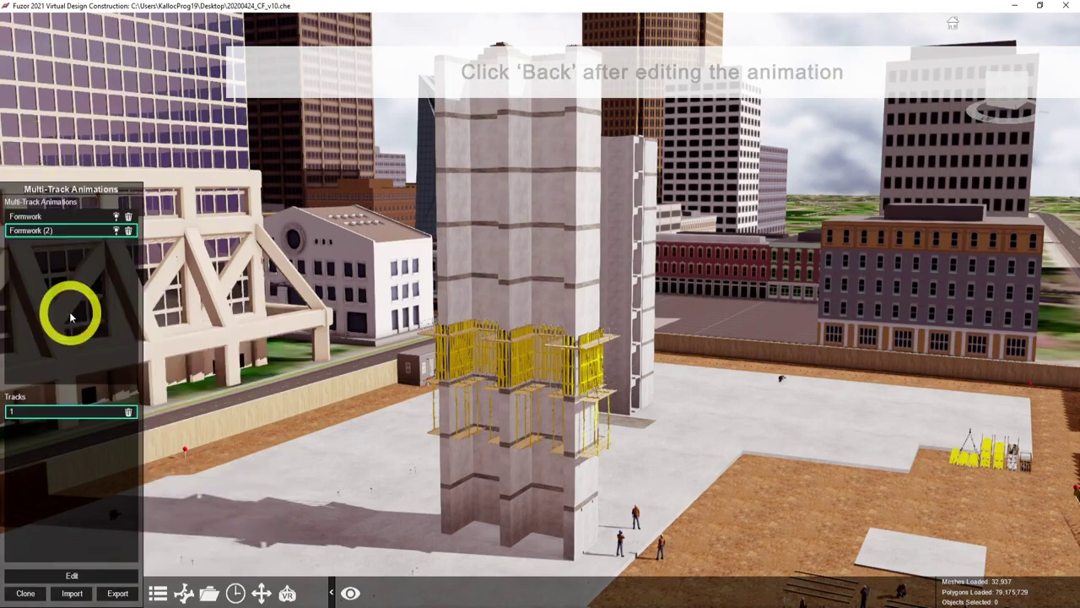
- Clone track 1 as track 2 and delete its first key frame
left_click(25, 593)
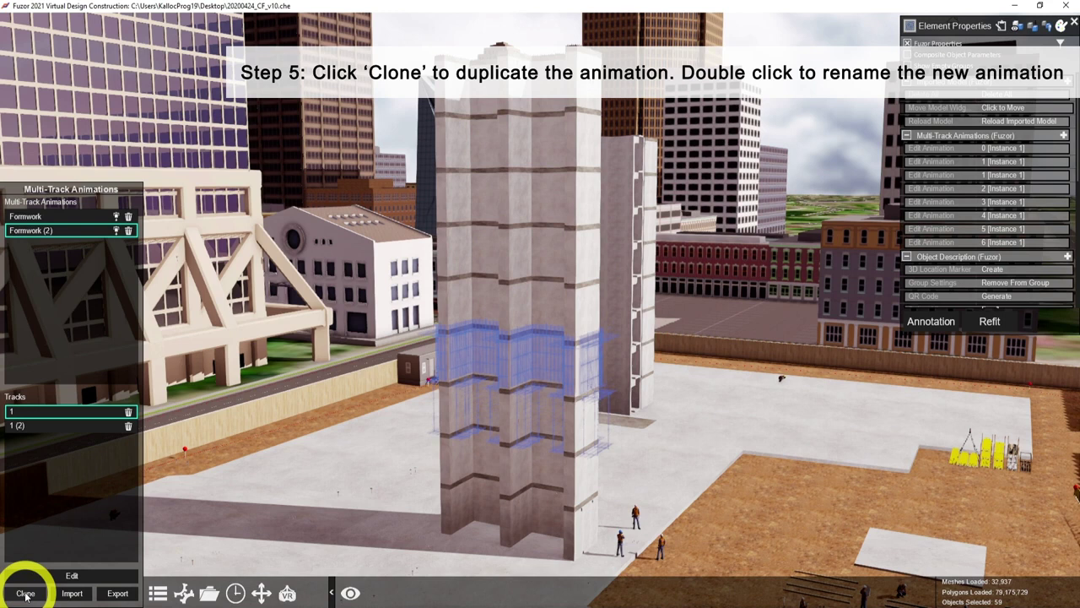
double_click(36, 426)
type("2")
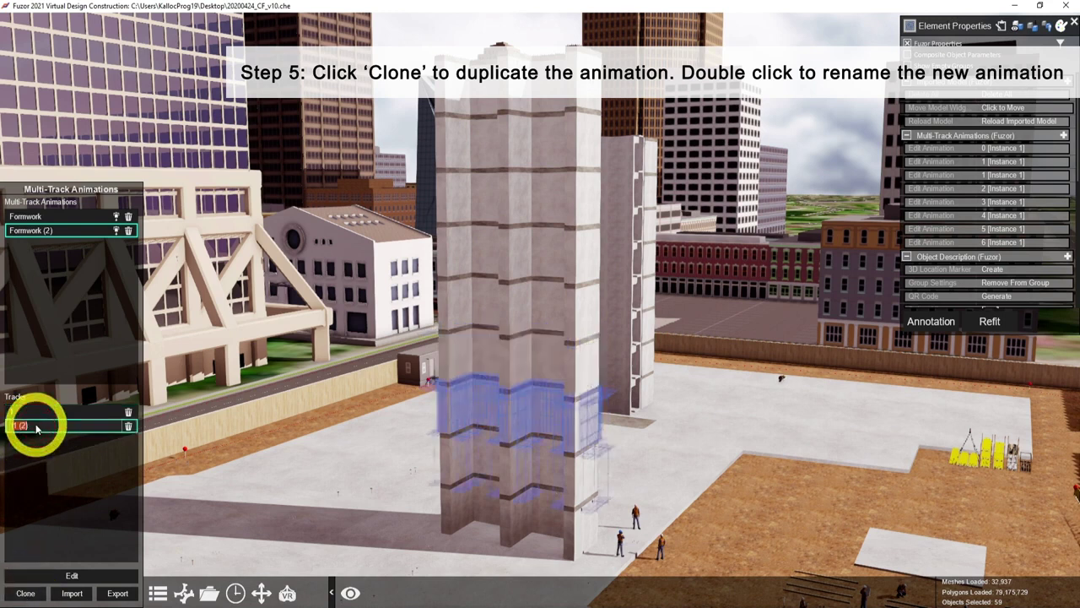
left_click(70, 576)
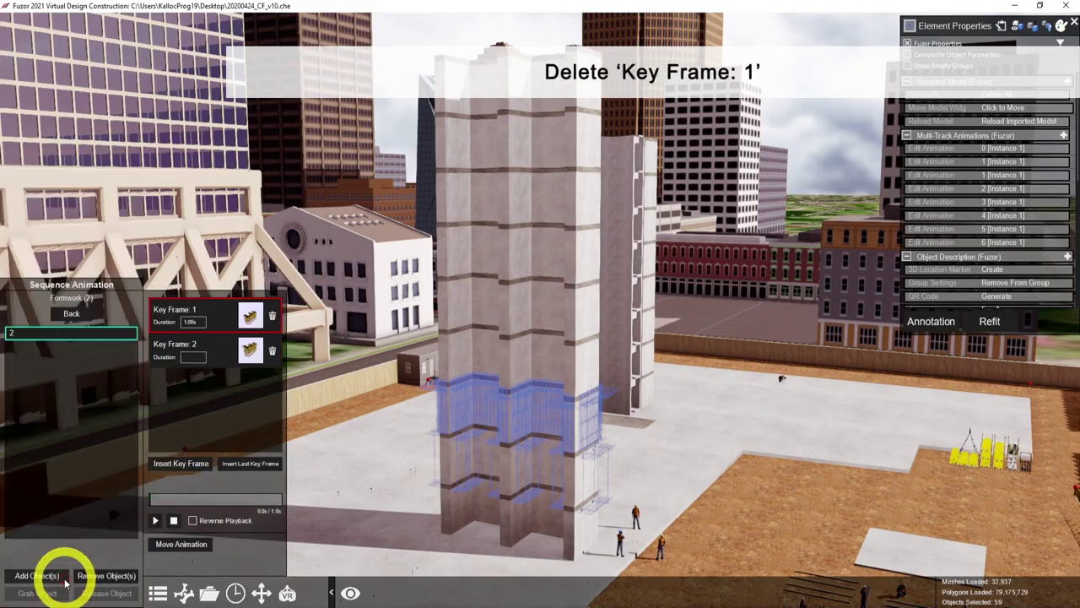
left_click(272, 319)
left_click(229, 311)
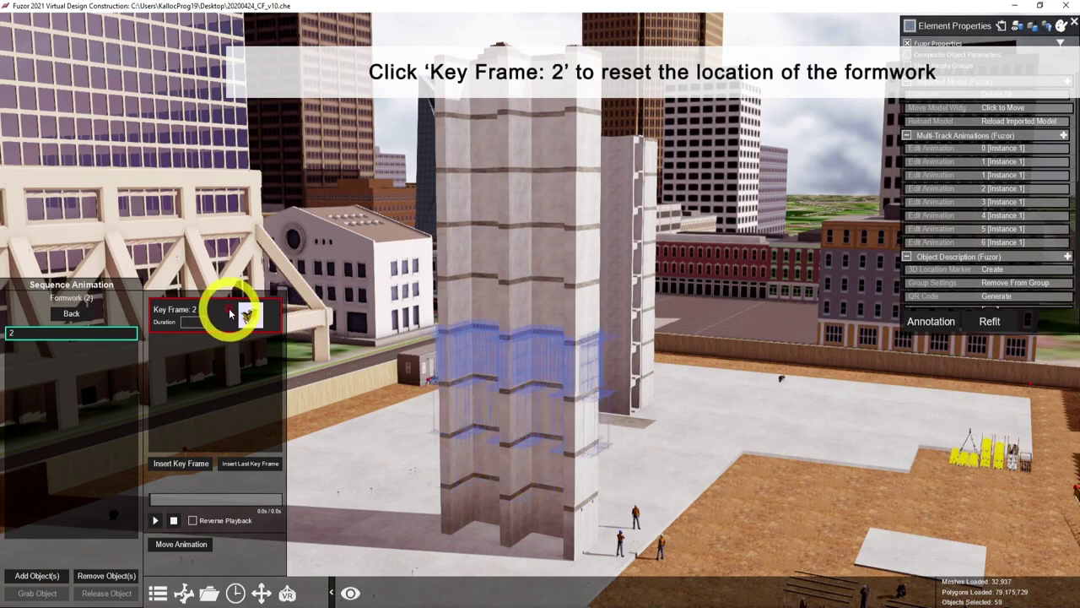
- Insert a new key frame on track 2 lifting the formwork a further 3.68 m
left_click(197, 469)
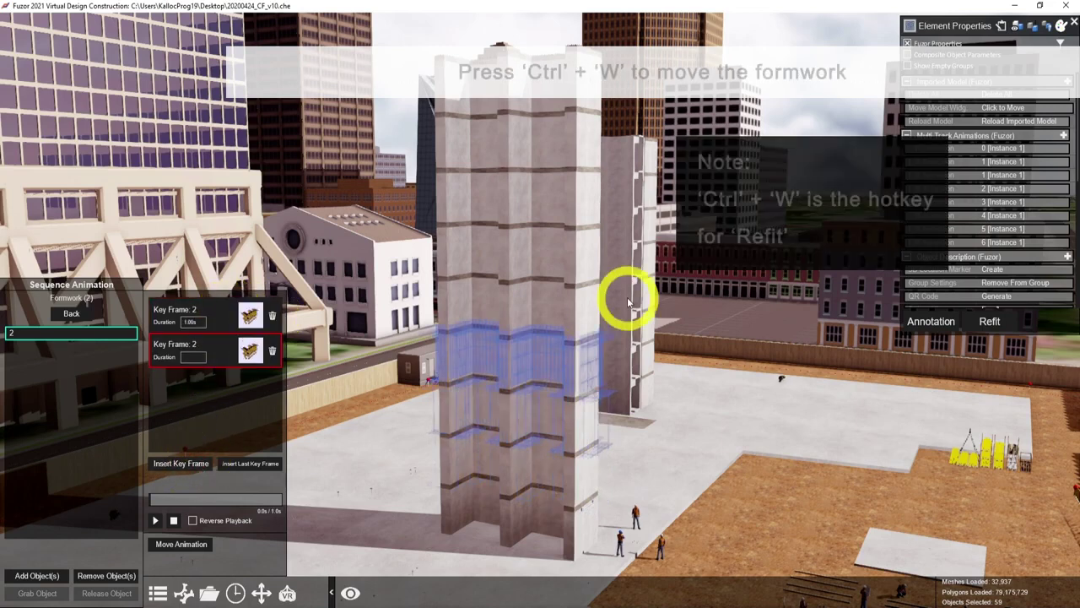
key("ctrl+w")
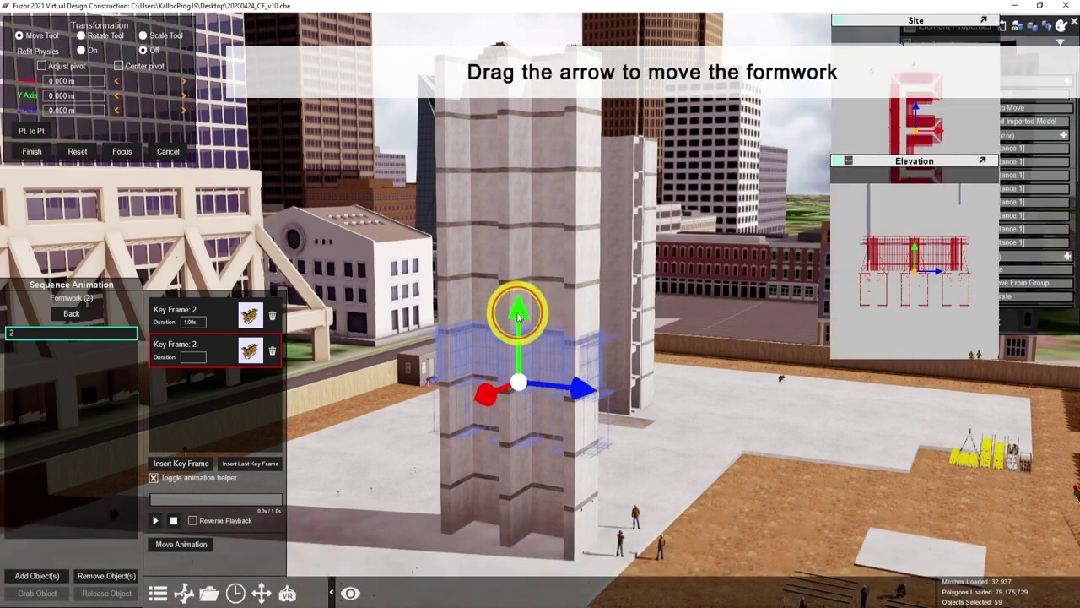
left_click_drag(517, 290, 517, 258)
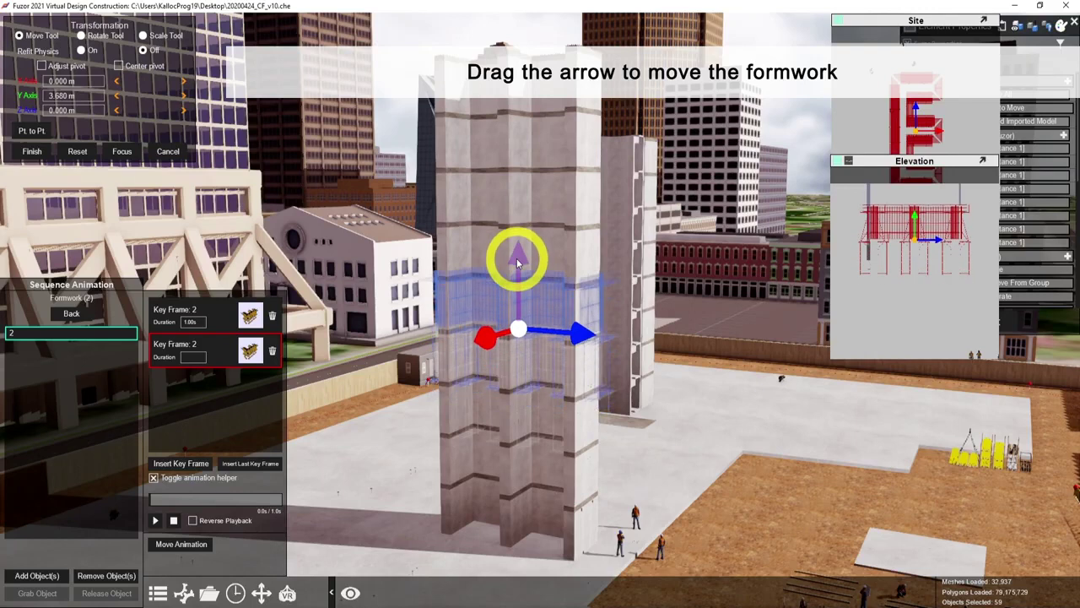
left_click(31, 152)
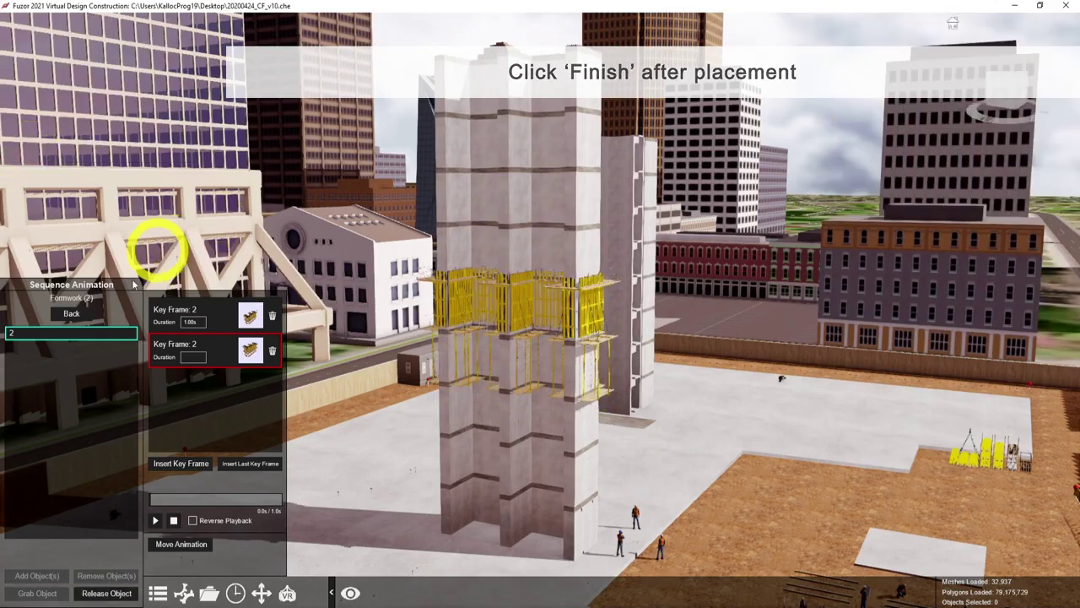
left_click(90, 314)
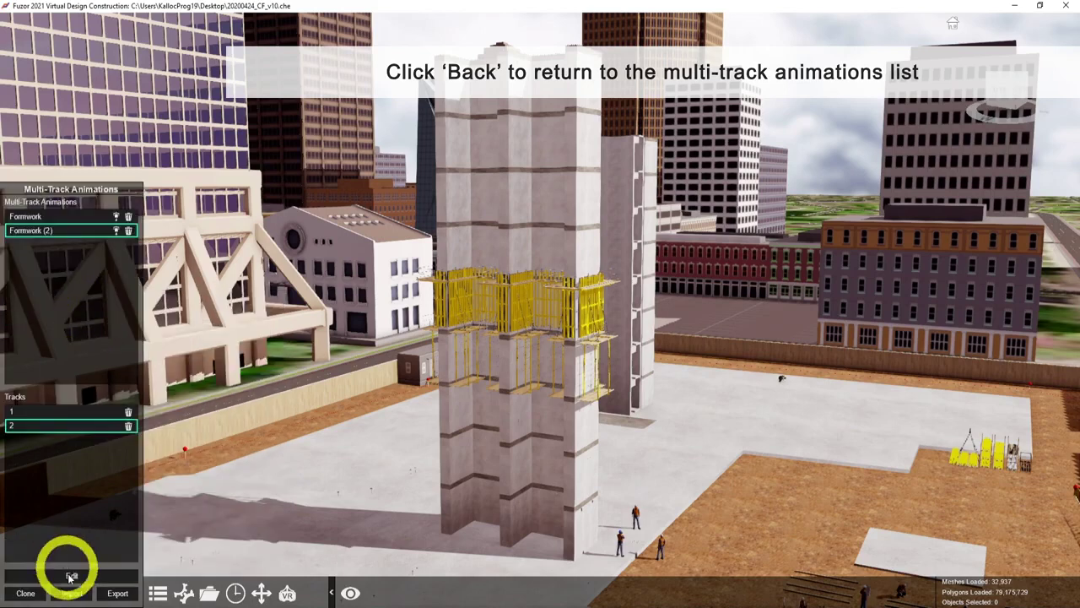
- Clone track 2 as track 3 with a new key frame raising the formwork about 3.8 m higher
left_click(40, 595)
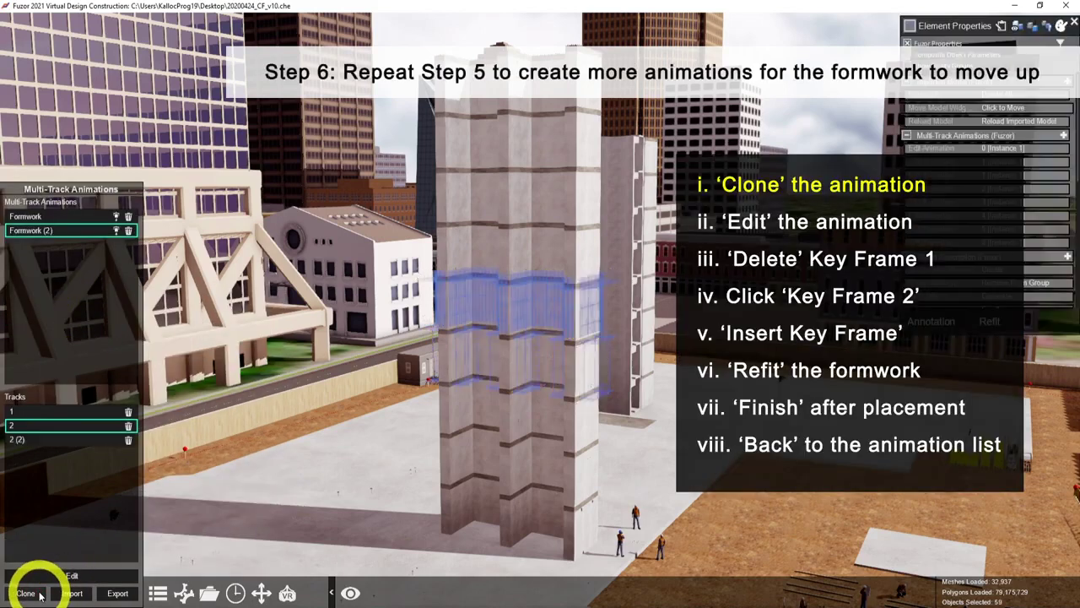
left_click(39, 439)
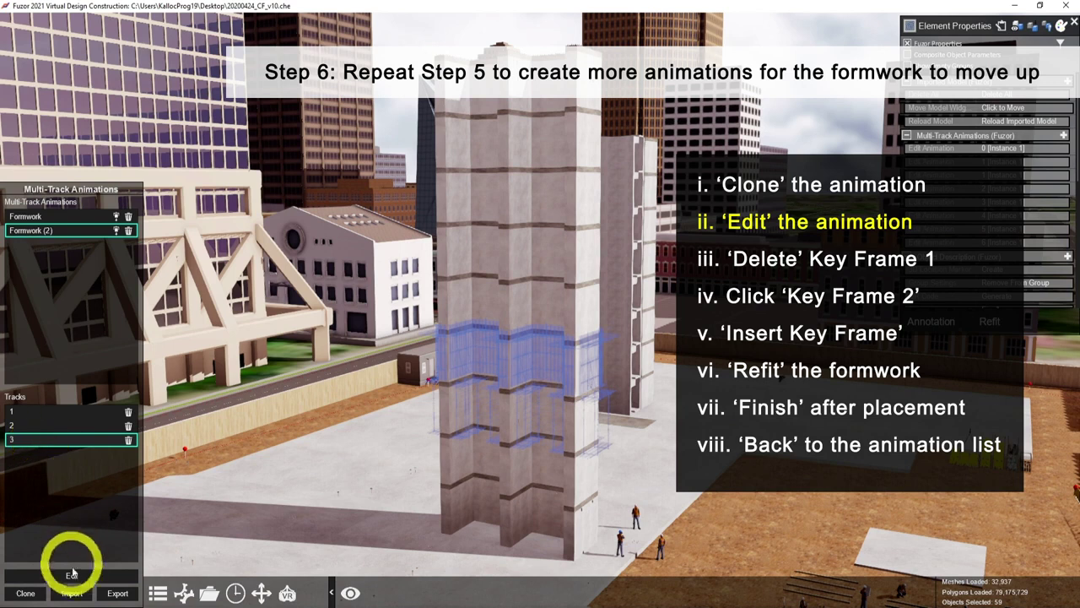
left_click(71, 574)
left_click(270, 314)
left_click(222, 314)
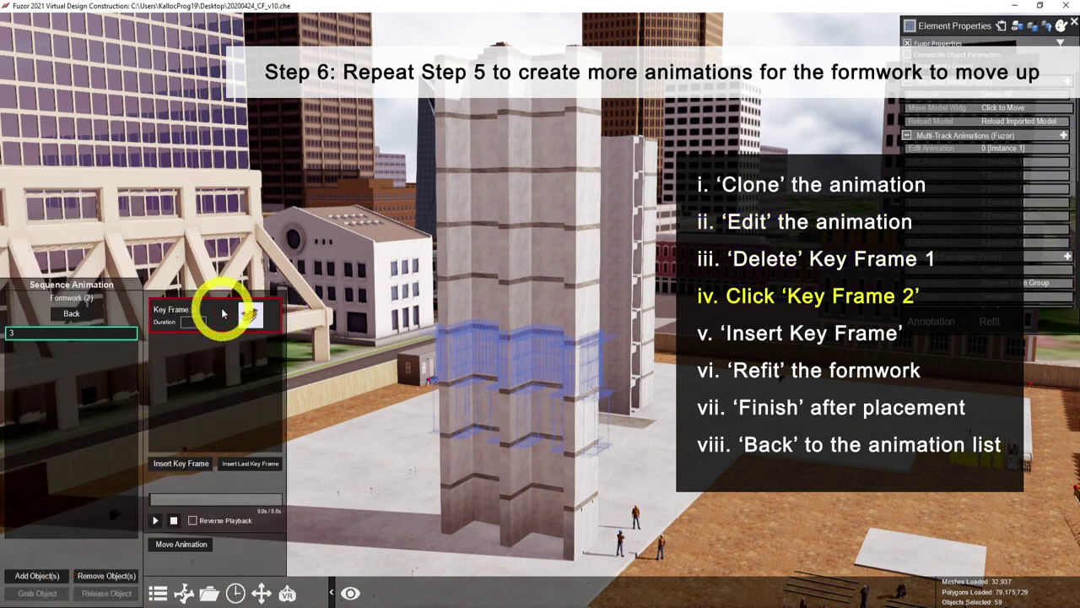
left_click(197, 469)
key("ctrl+w")
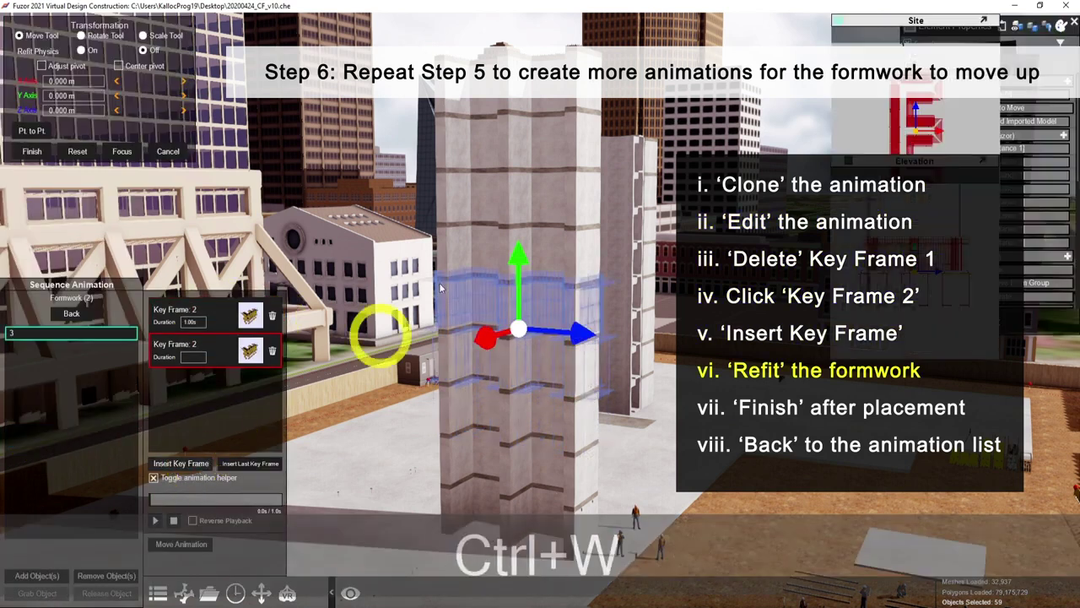
left_click_drag(520, 222, 515, 200)
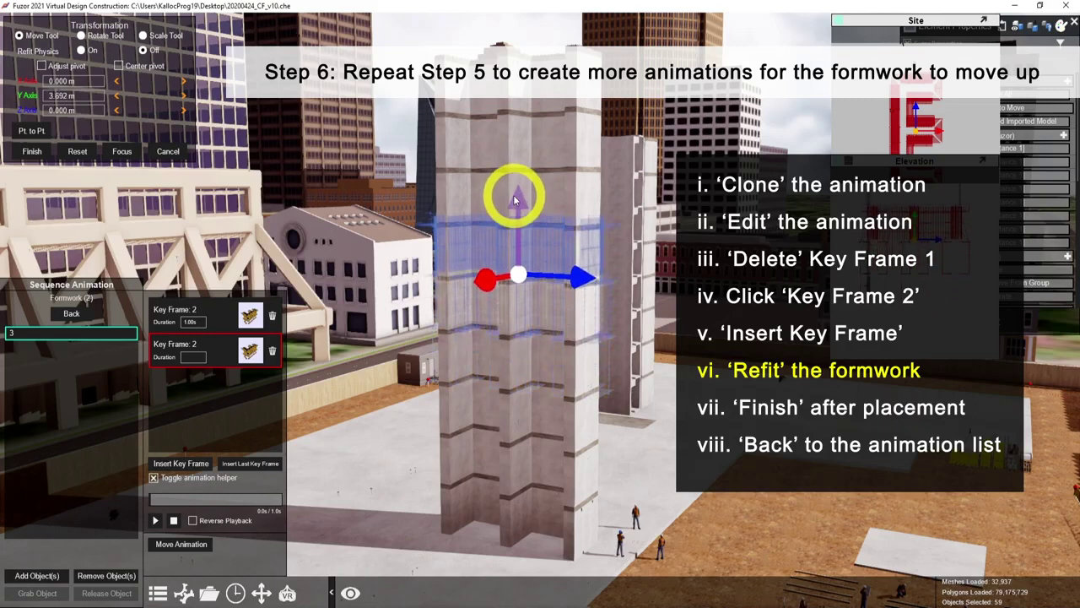
left_click(34, 152)
left_click(79, 316)
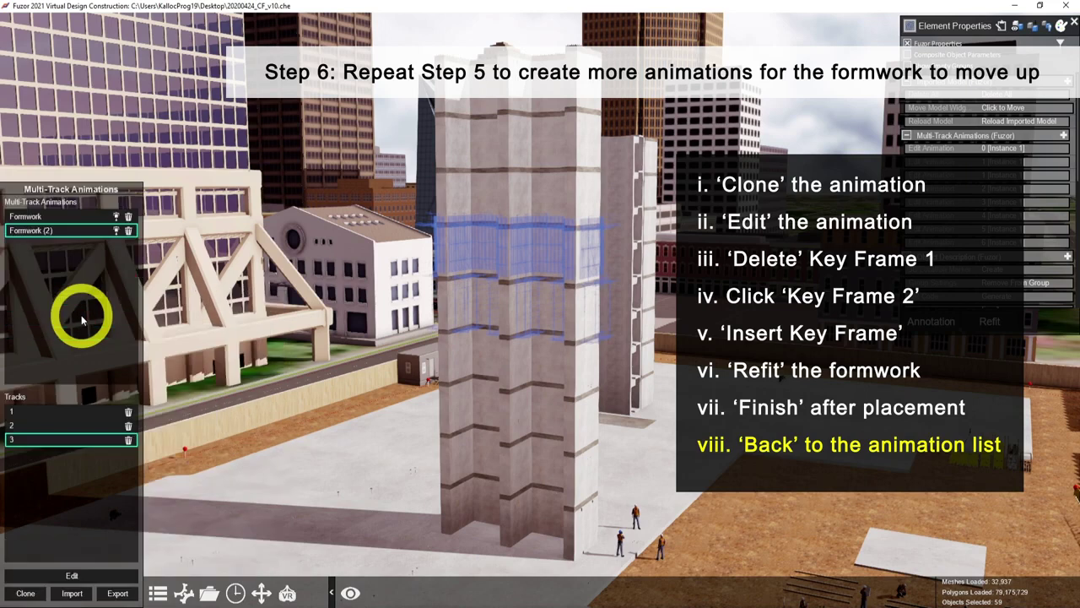
- Clone another track numbered 6 and set the formwork height for its final lift
left_click(25, 593)
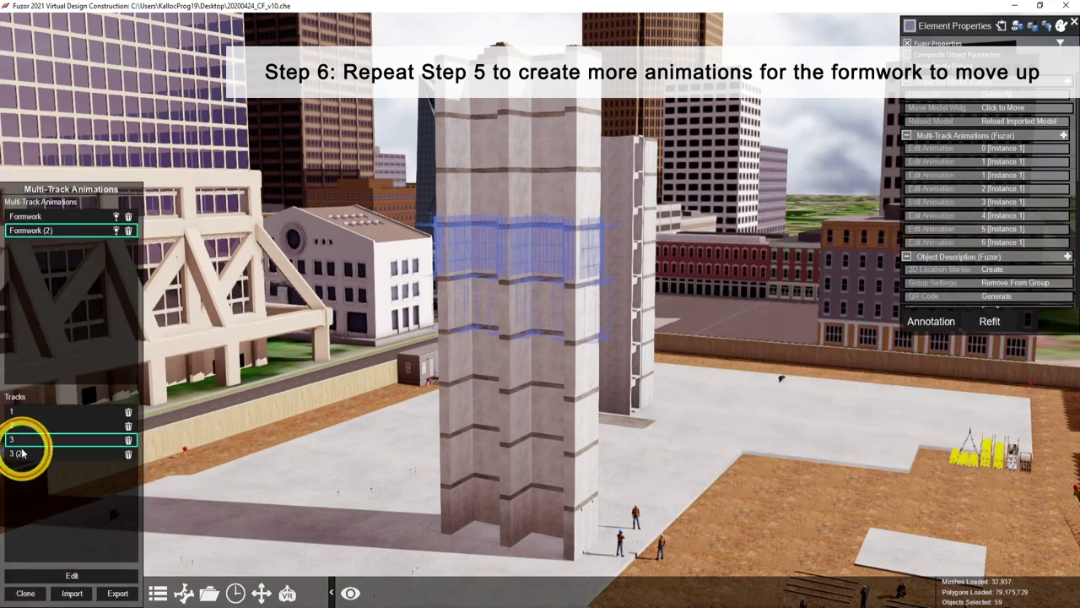
left_click(22, 453)
type("6")
left_click(72, 575)
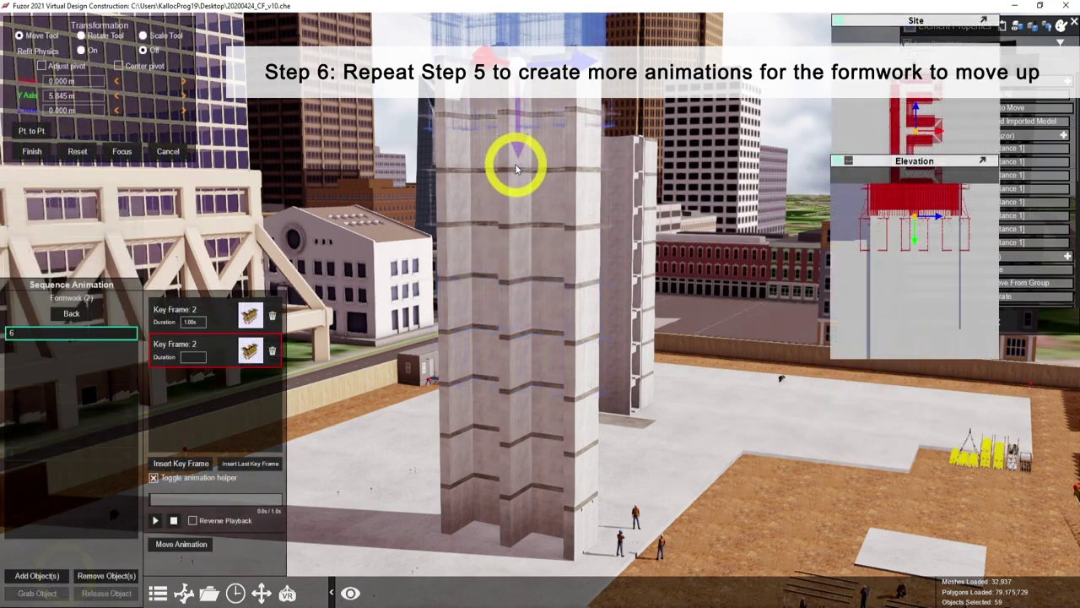
left_click_drag(518, 195, 517, 205)
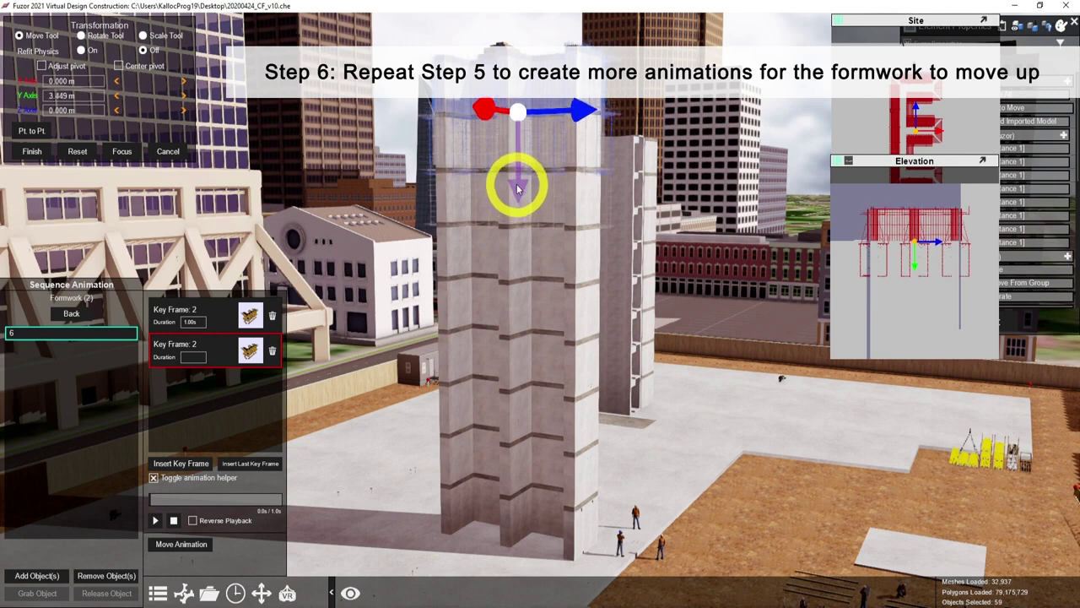
left_click(41, 151)
left_click(74, 316)
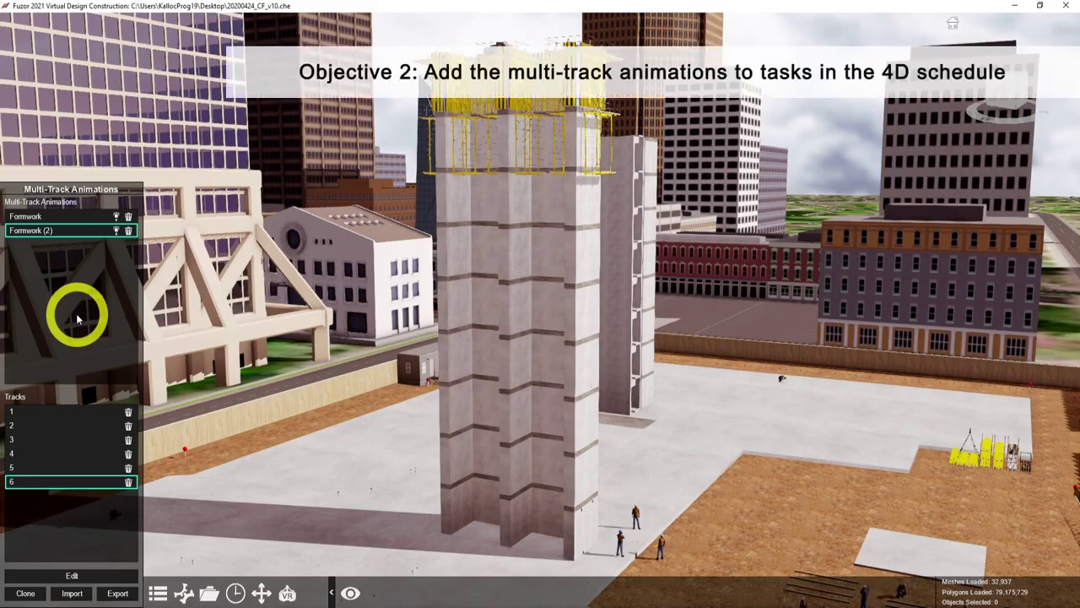
- Open the 4D Simulation schedule and select the B Step4 - Cement task
left_click(157, 594)
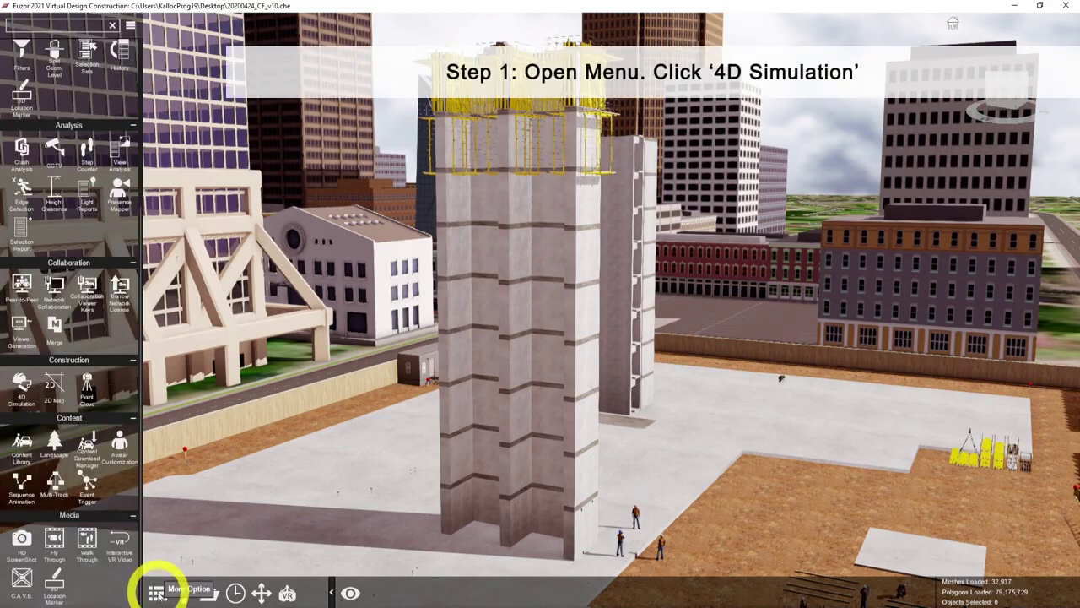
left_click(23, 385)
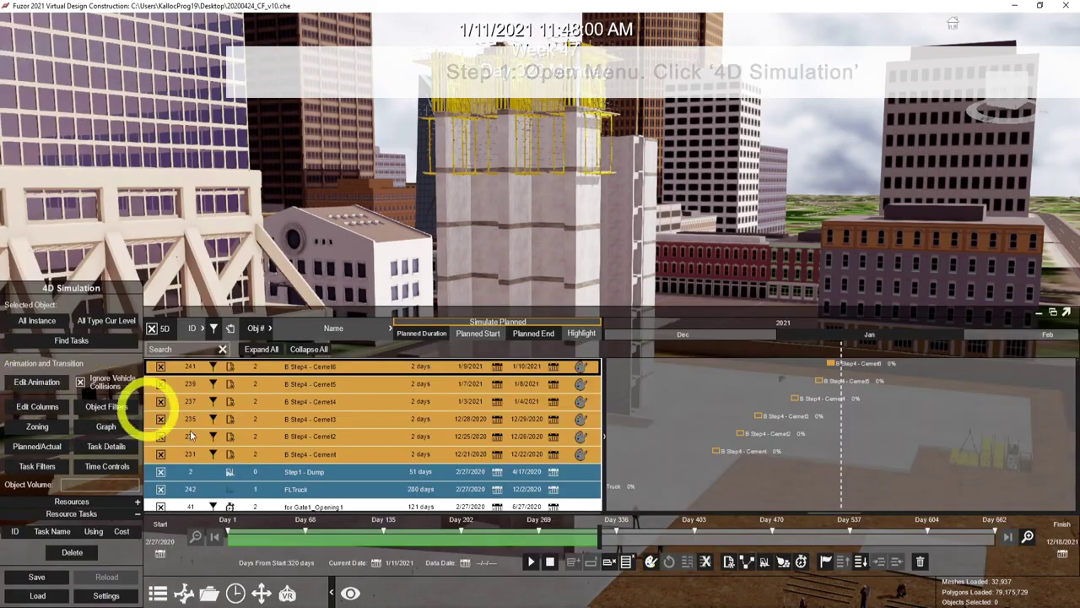
left_click(323, 455)
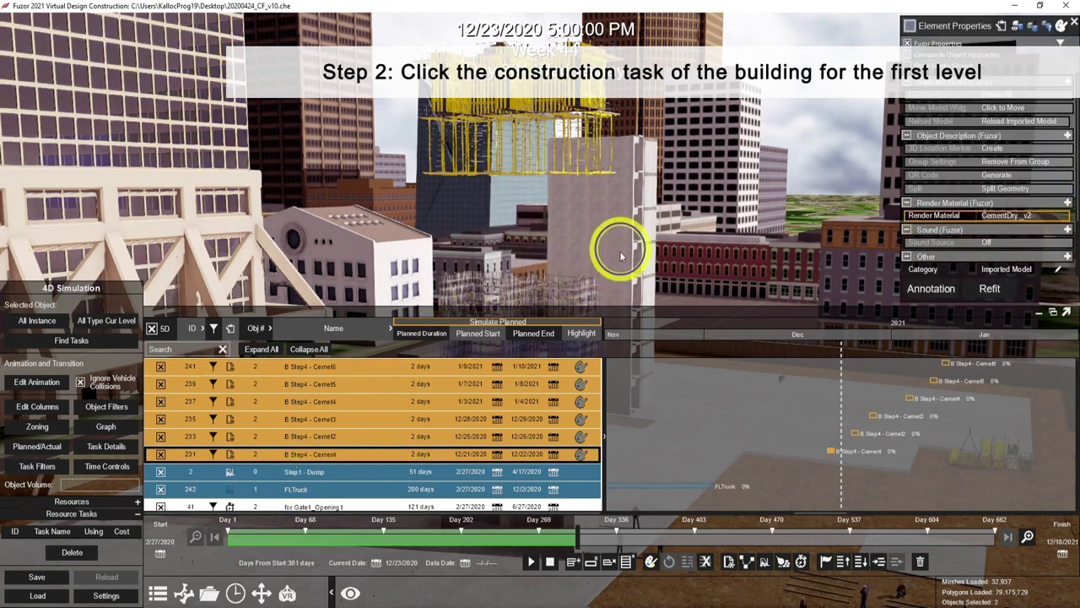
- Check the B Step4 - Cement task dates, 12/21 to 12/22/2020, leaving them unchanged
scroll(622, 273, "up", 3)
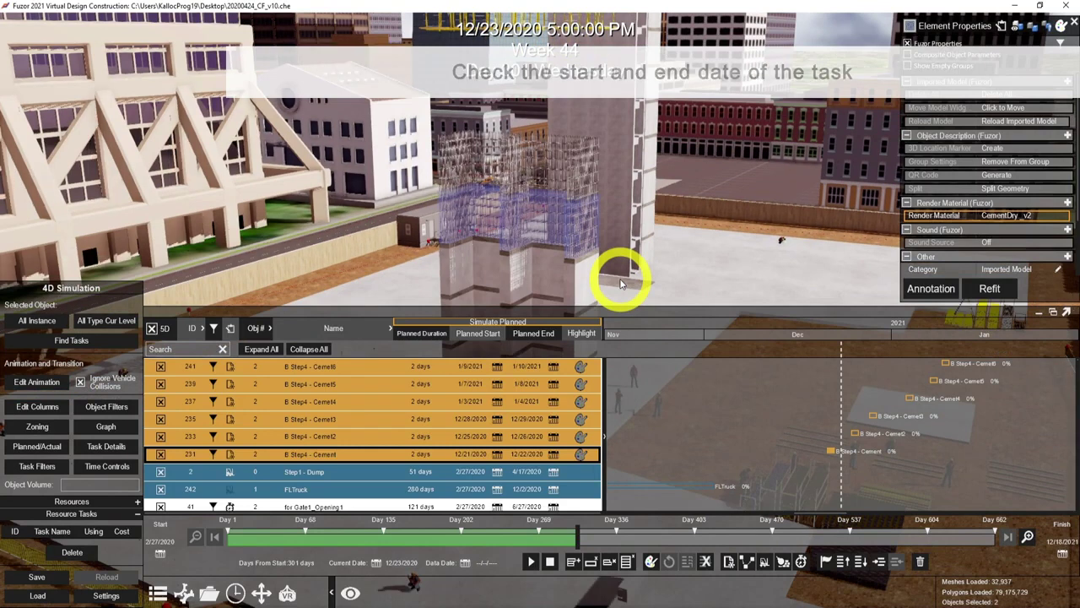
left_click(498, 455)
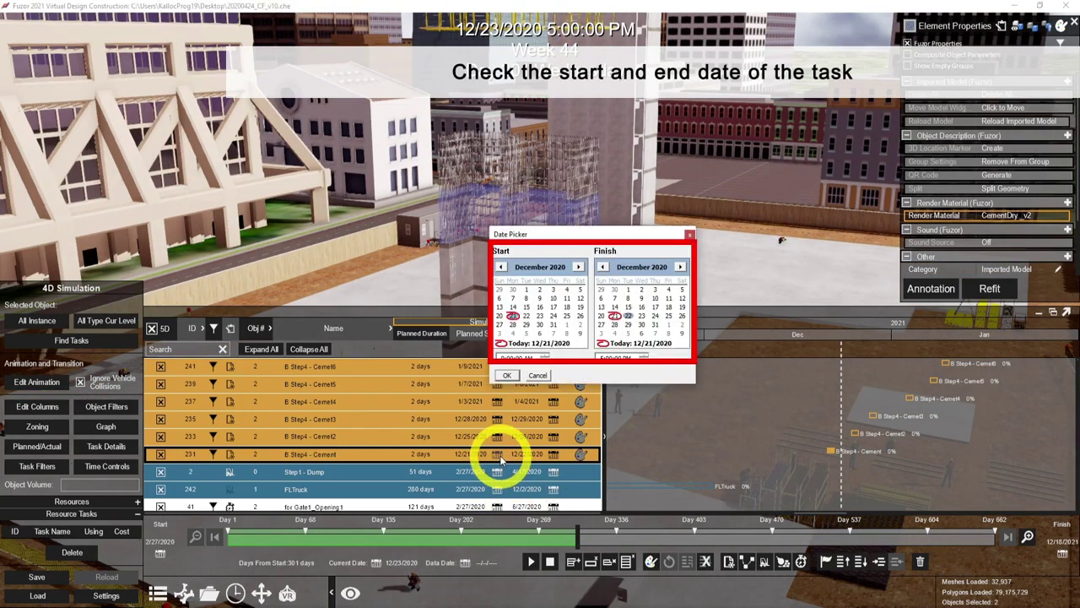
left_click(510, 376)
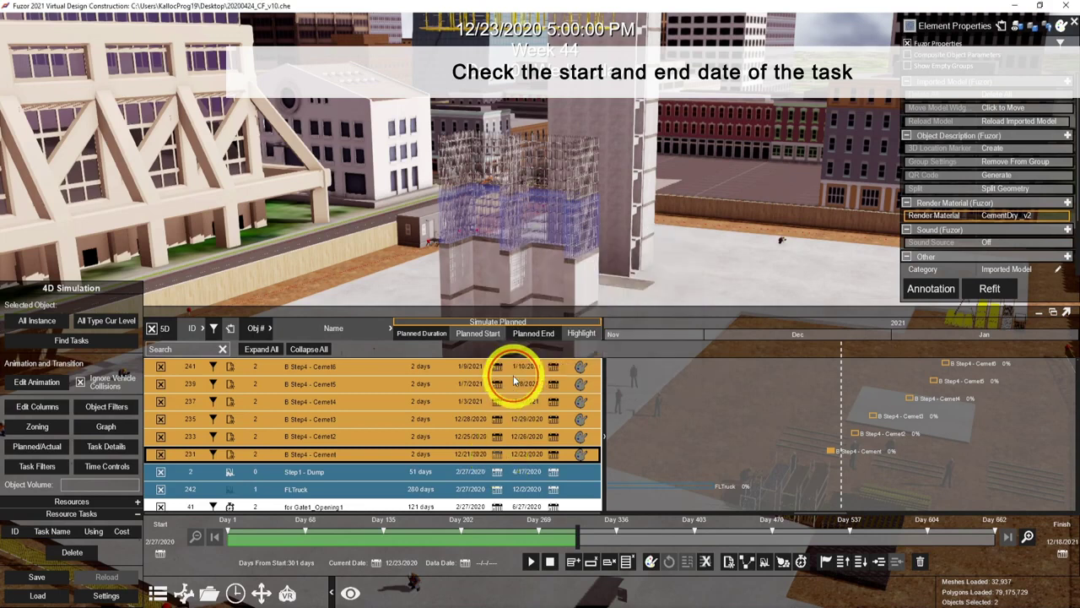
- Create New Build Sequence Task_476 with [Formwork (2): Instance 1] 1 attached, accepting the overlap warning
left_click(746, 564)
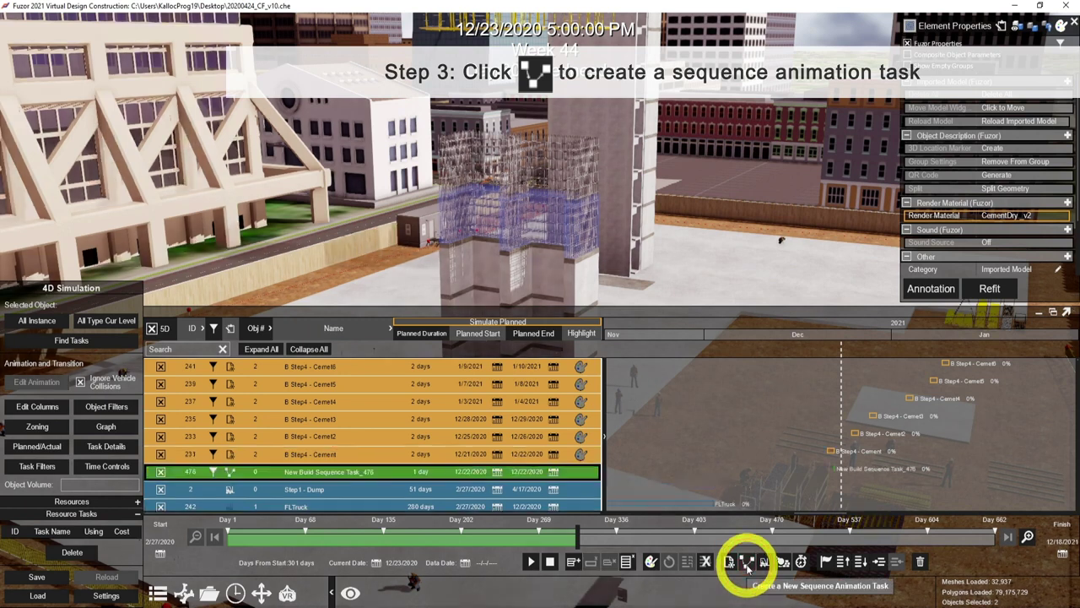
left_click(573, 562)
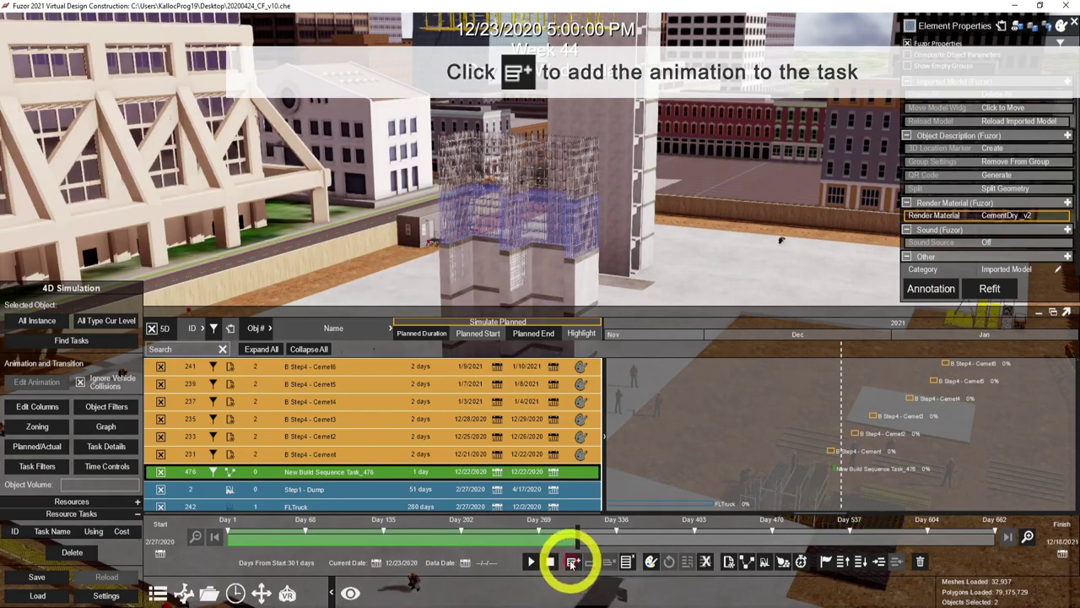
scroll(428, 345, "down", 2)
scroll(428, 344, "down", 2)
scroll(428, 345, "down", 2)
scroll(428, 344, "down", 2)
scroll(428, 345, "down", 2)
scroll(428, 344, "down", 1)
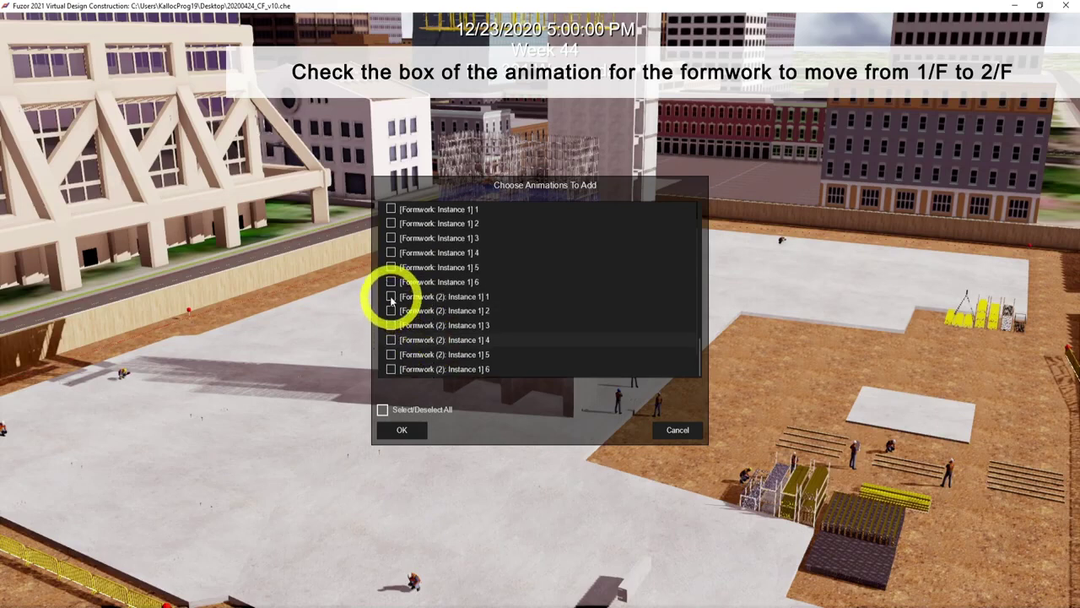
left_click(402, 431)
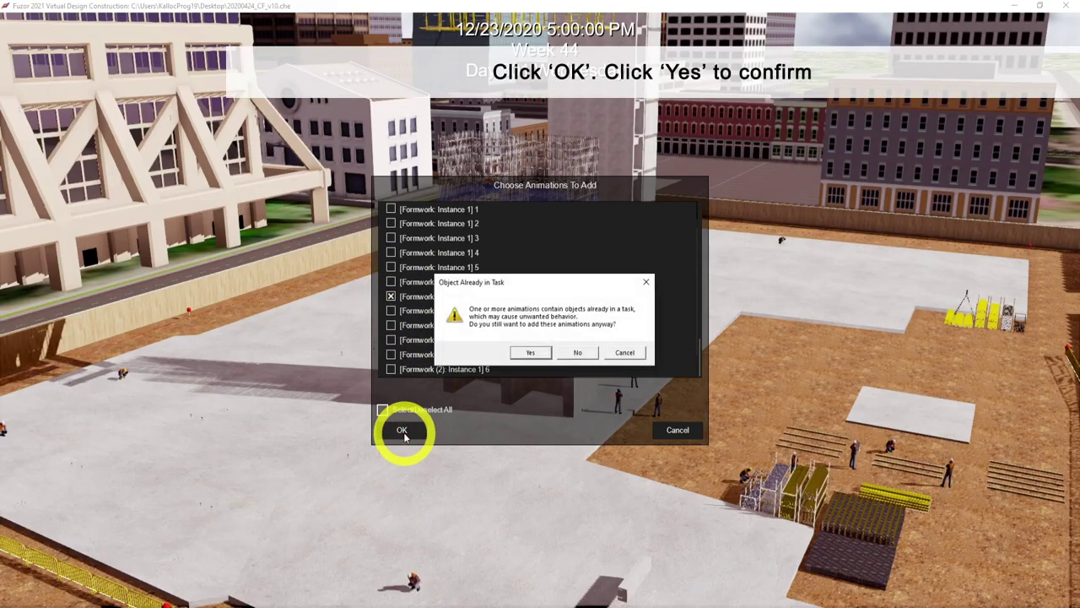
left_click(527, 352)
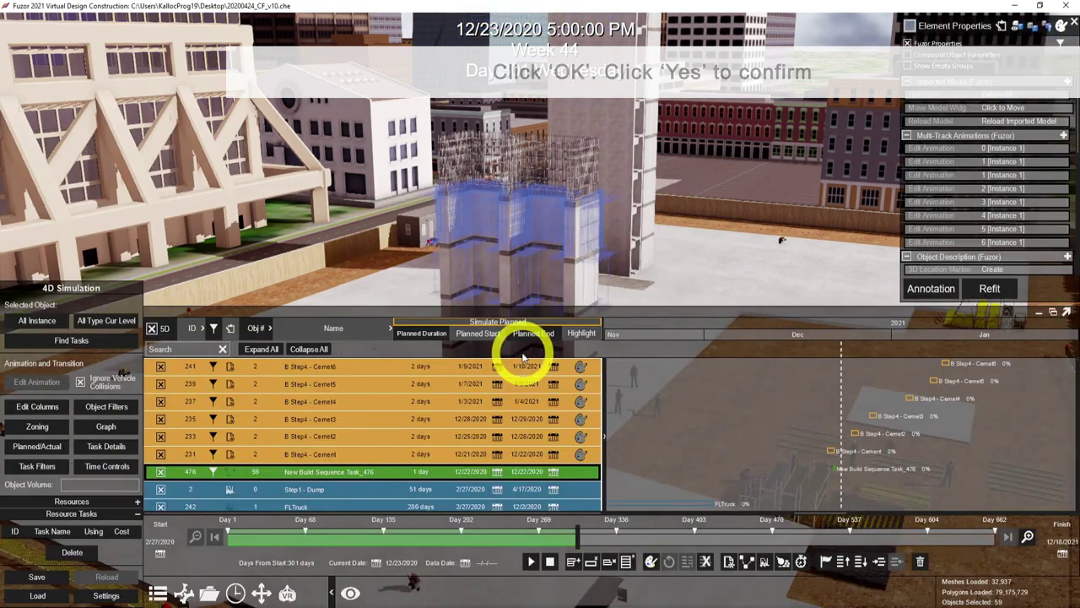
- Move Task_476 to 12/21/2020 and preview the formwork climb, pausing at 12/27/2020
left_click(495, 472)
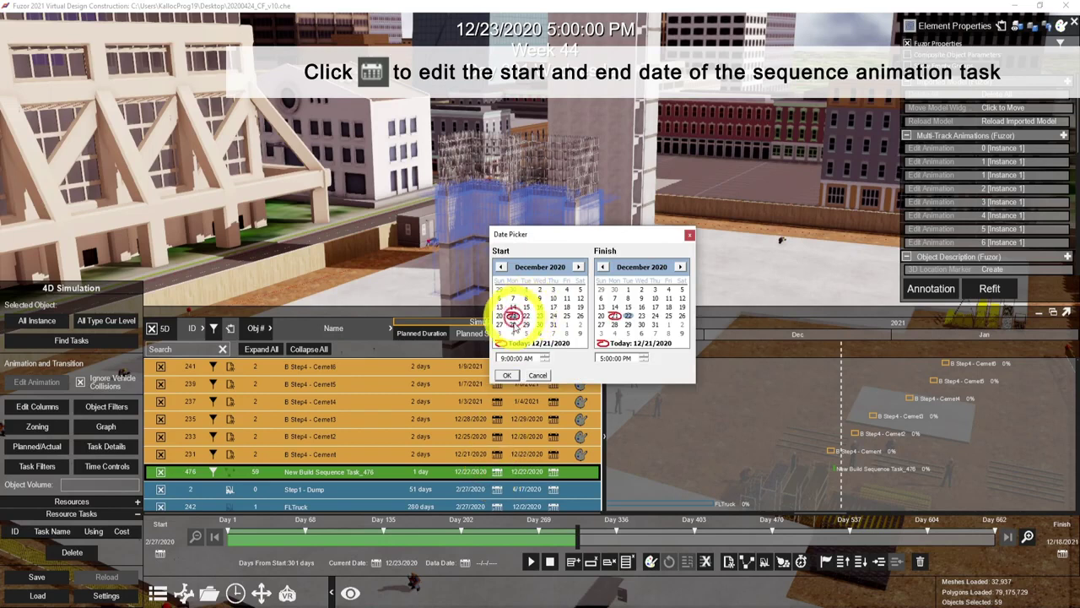
left_click(507, 376)
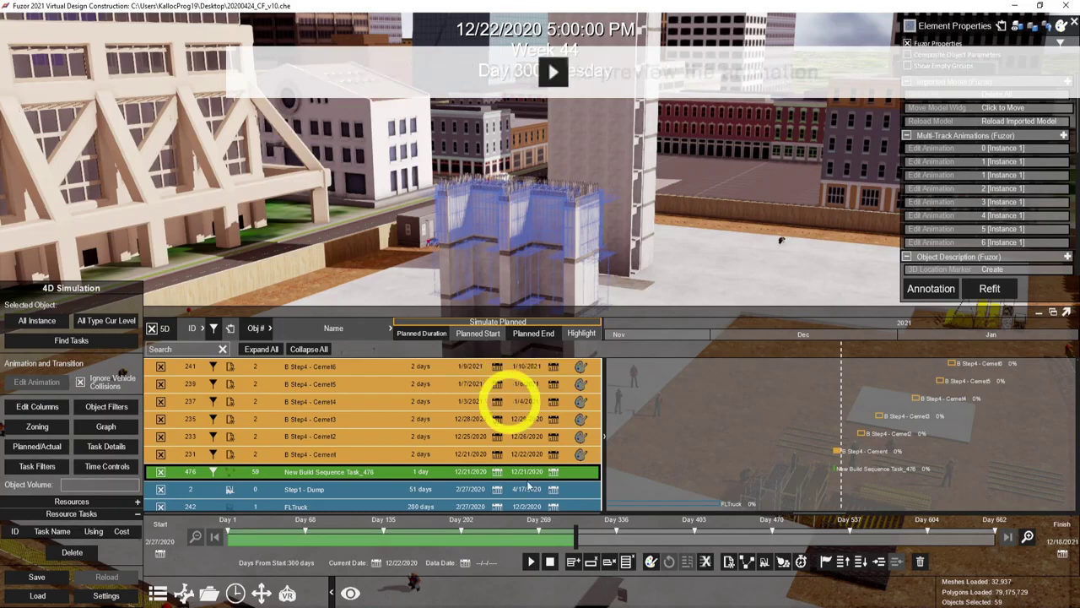
left_click_drag(575, 535, 569, 536)
left_click(531, 563)
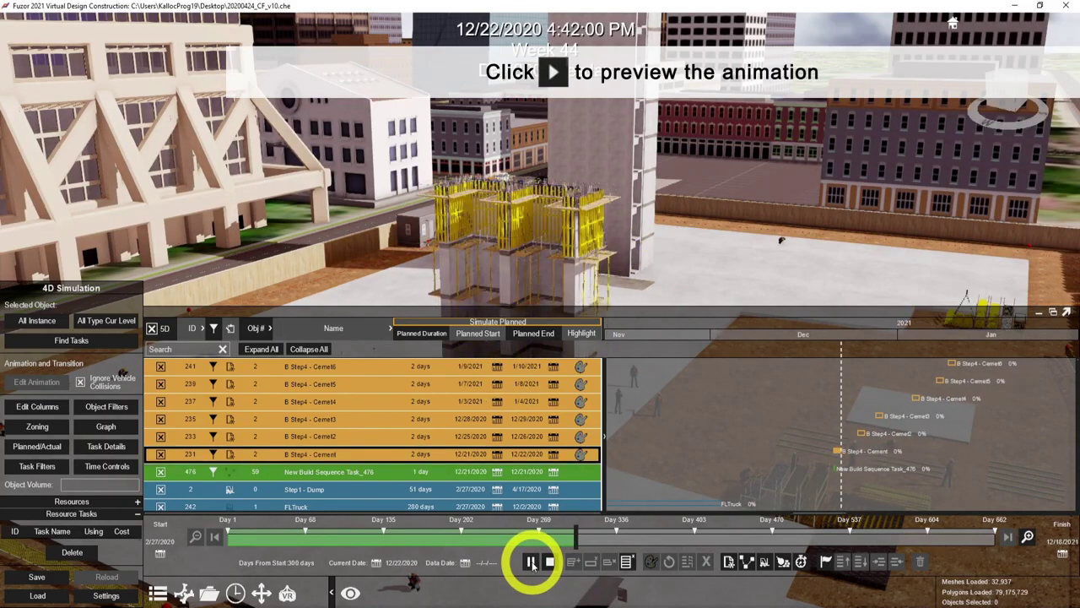
left_click(531, 562)
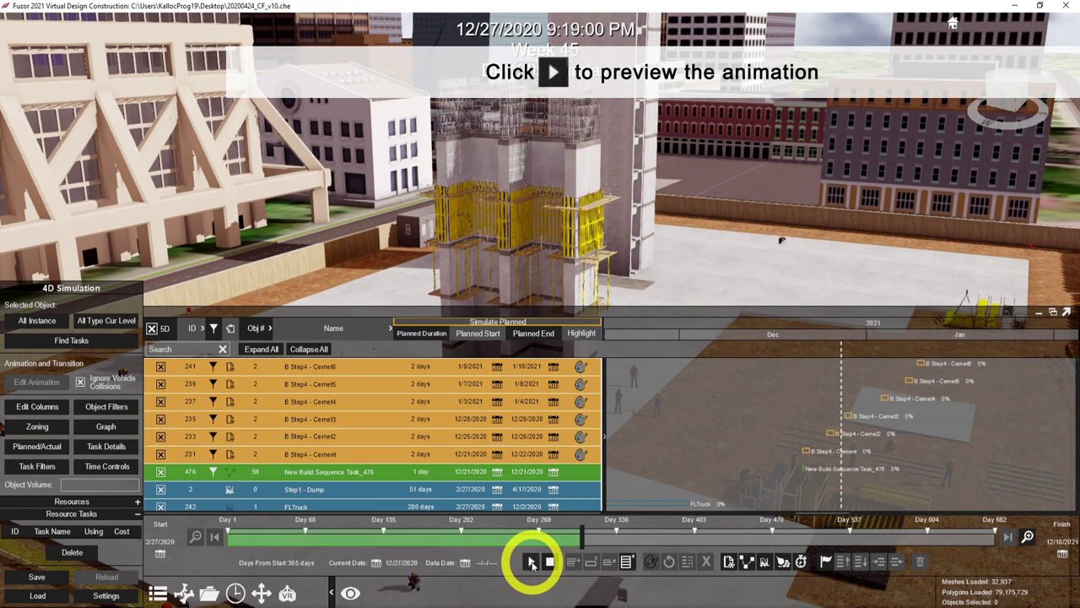
left_click(356, 438)
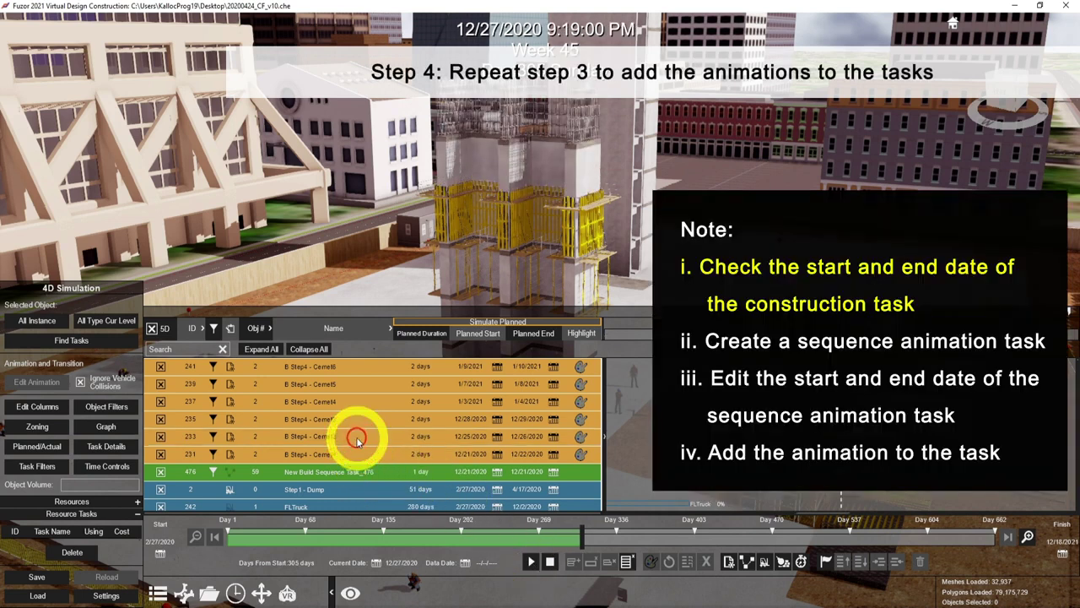
- Add a sequence task under B Step4 - Cemet2 dated 12/25–12/26/2020
left_click(498, 436)
left_click(402, 389)
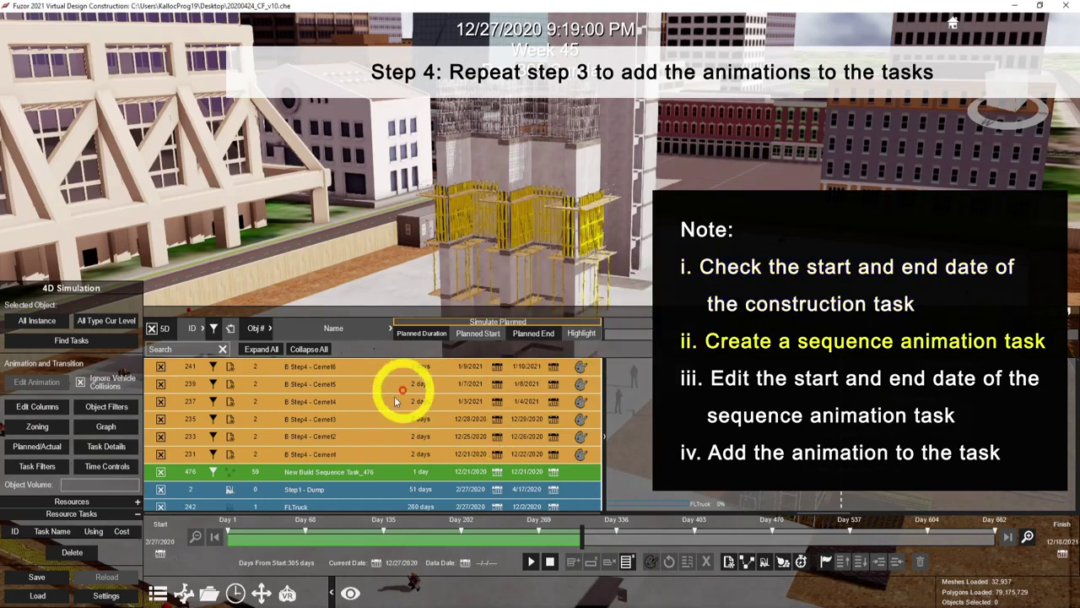
left_click(353, 438)
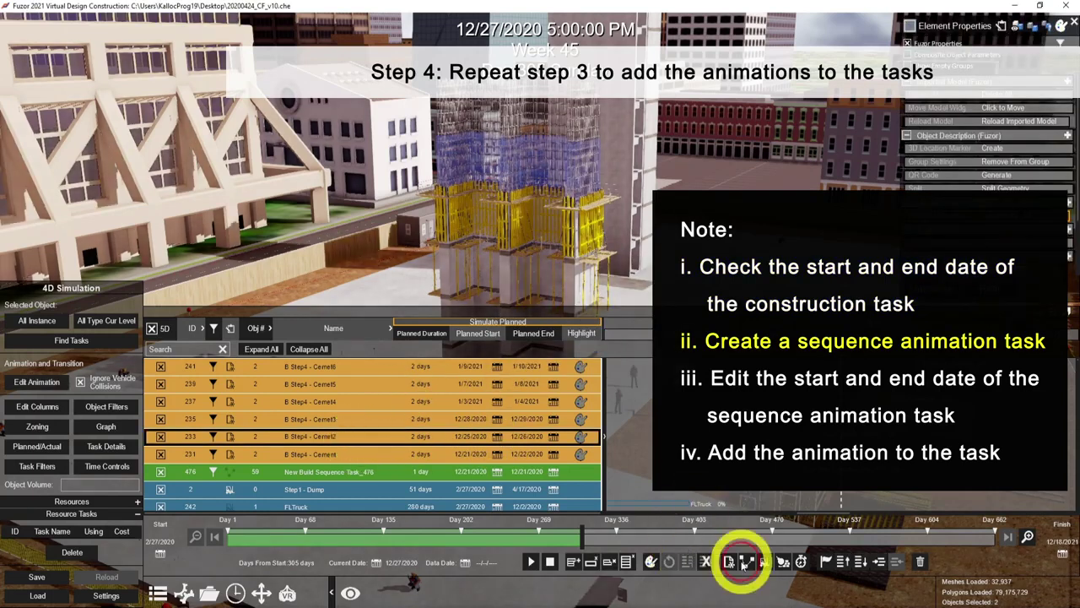
left_click(742, 563)
left_click(497, 454)
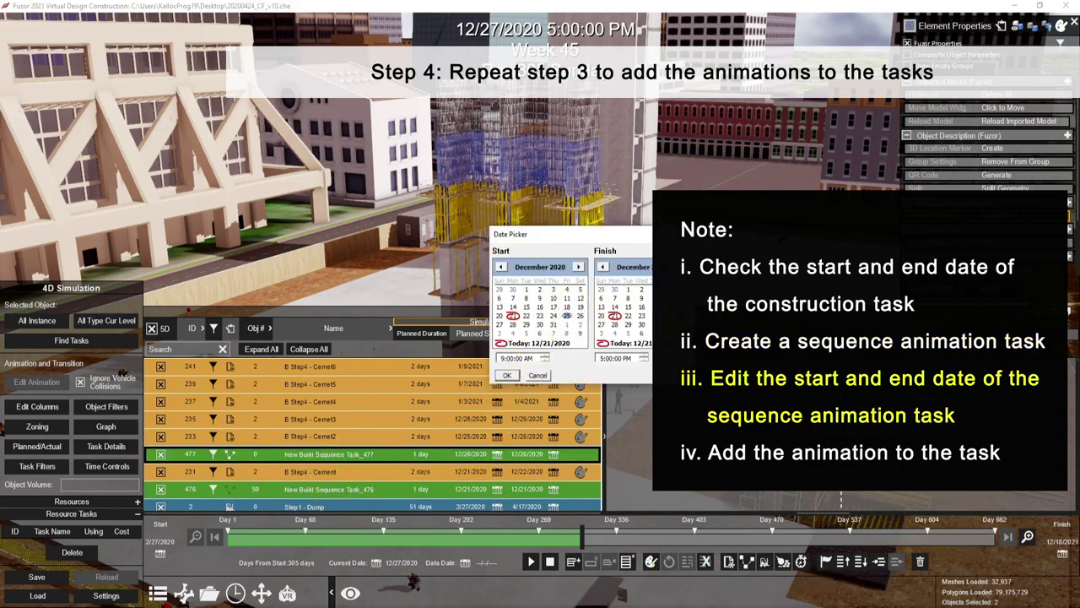
left_click(509, 376)
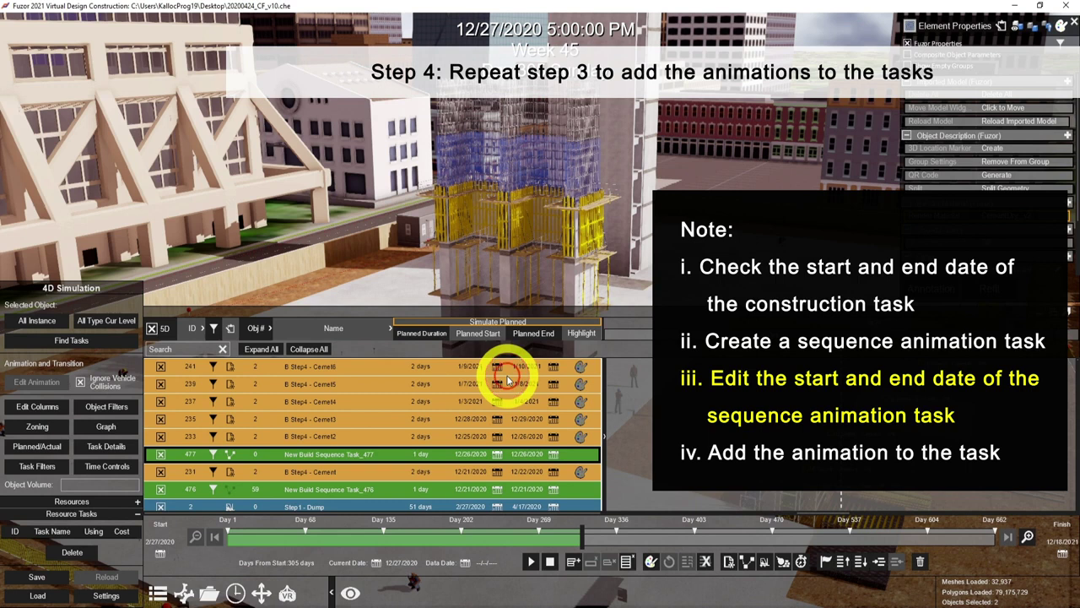
- Attach Formwork (2) Instance 1 2 to the new task, accepting the overlap warnings
left_click(576, 563)
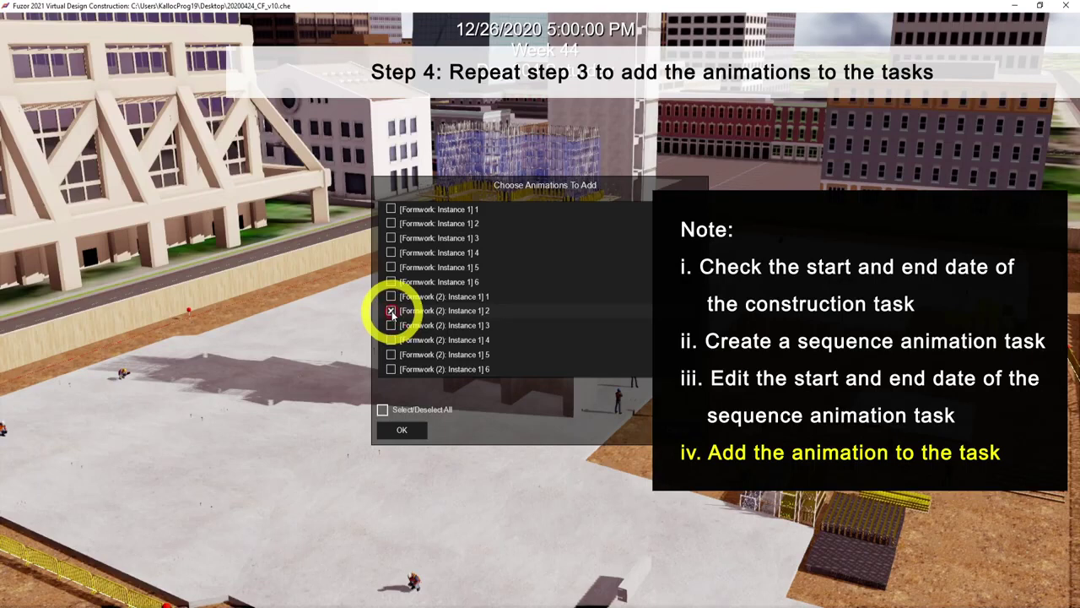
left_click(404, 432)
left_click(530, 357)
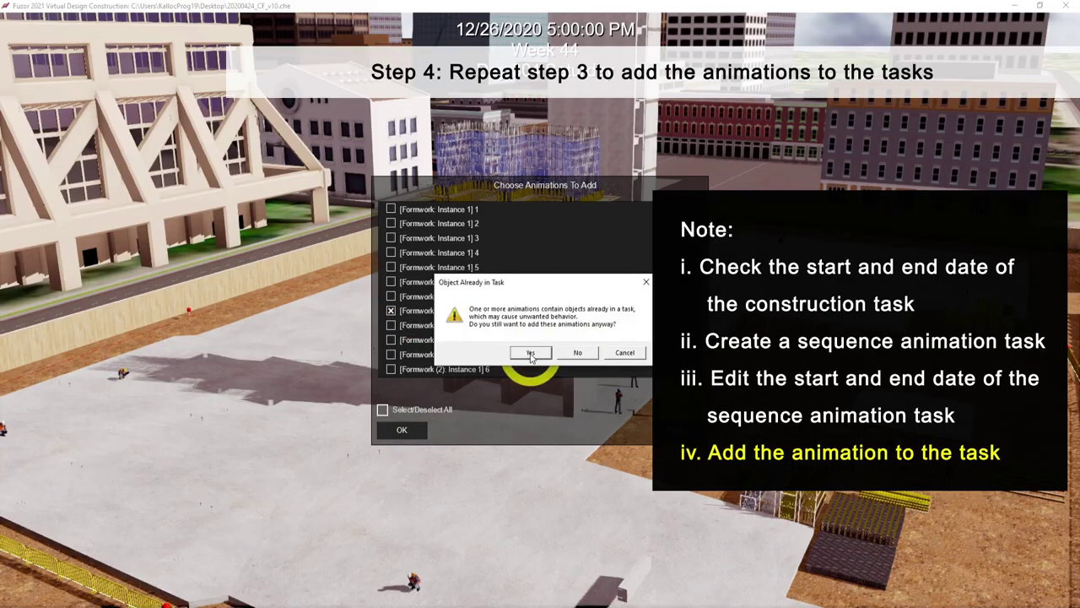
left_click(530, 355)
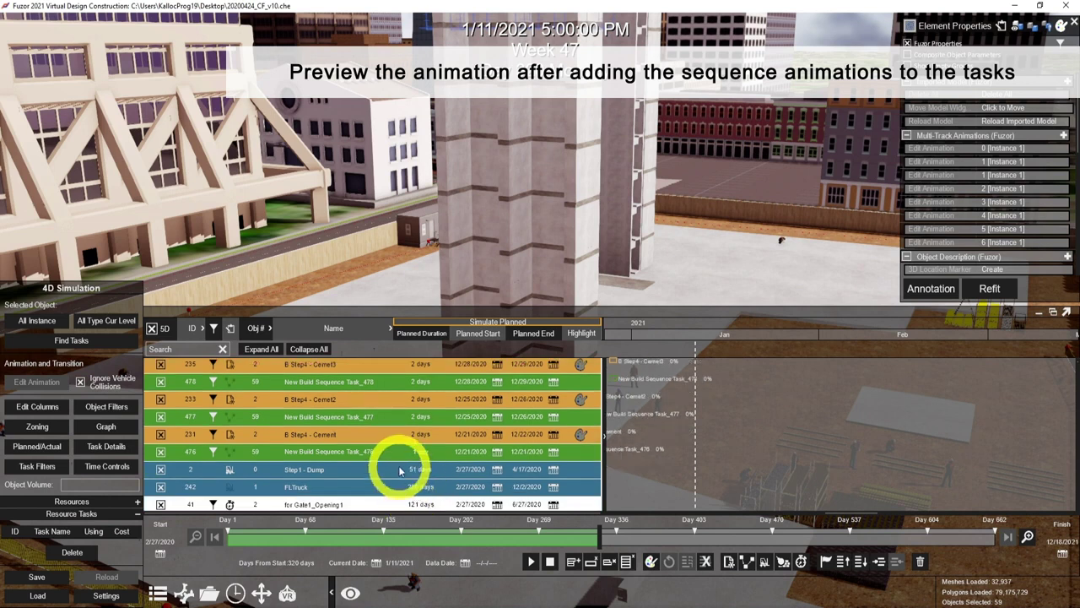
- Review the Cement and Task_476 rows, then play the simulation, pausing at 1/16/2021
scroll(393, 460, "up", 1)
left_click(393, 456)
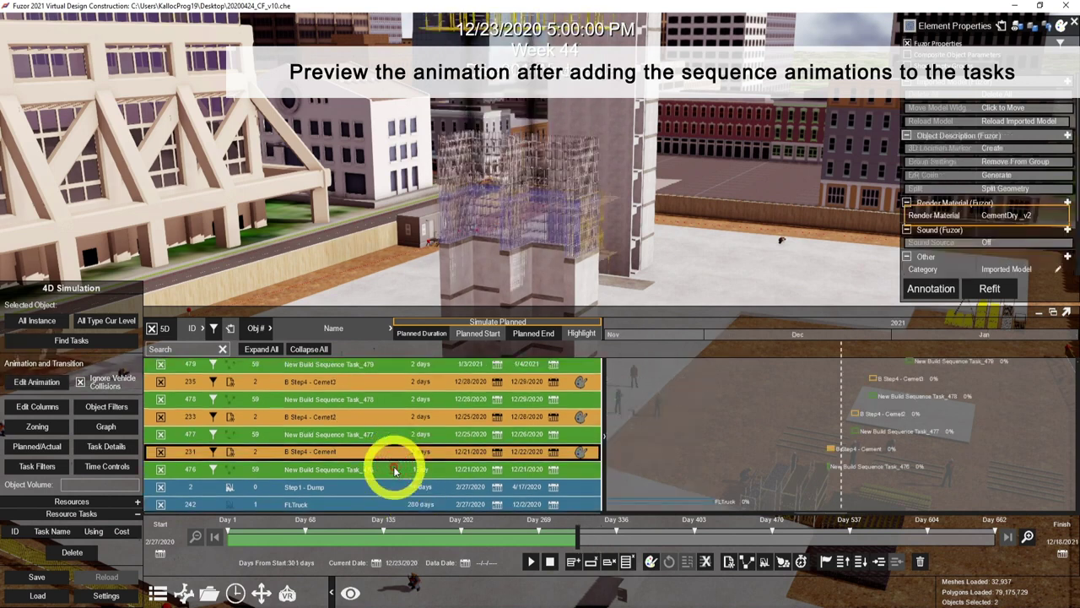
left_click(394, 471)
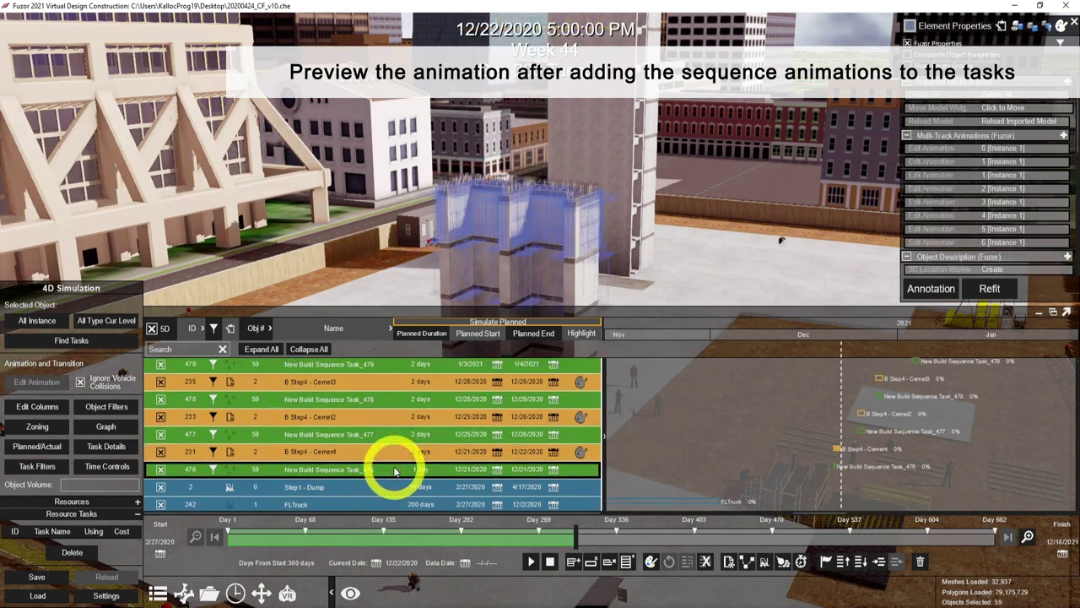
left_click(652, 305)
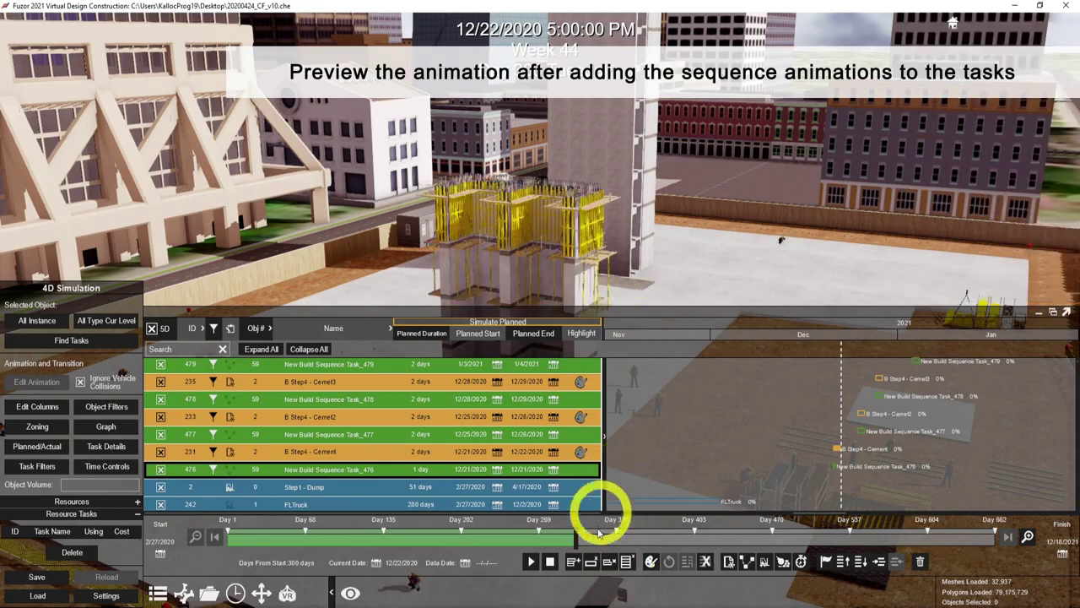
left_click(531, 562)
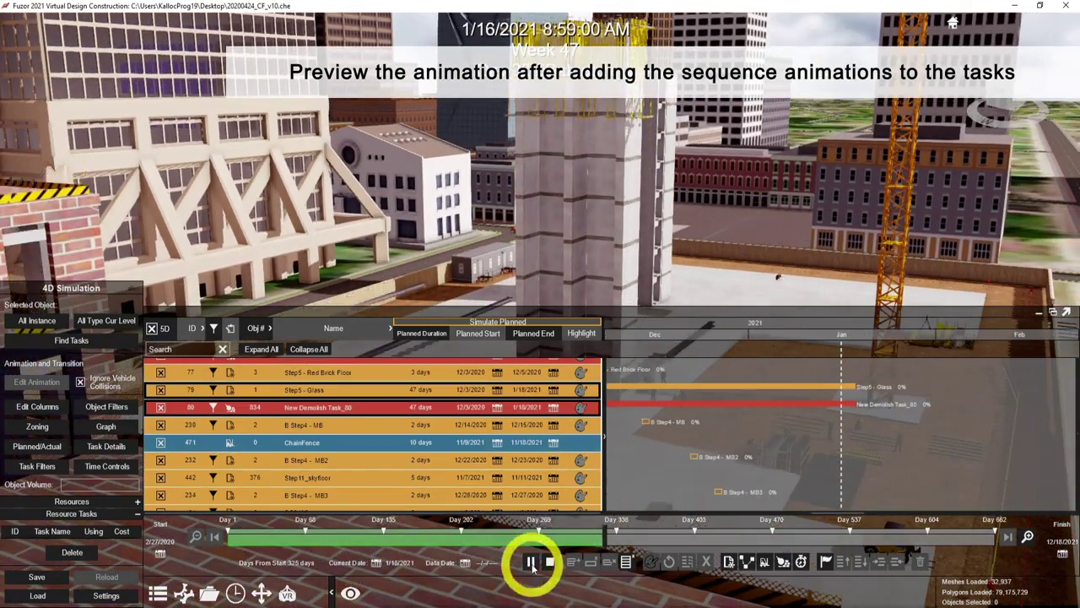
left_click(531, 561)
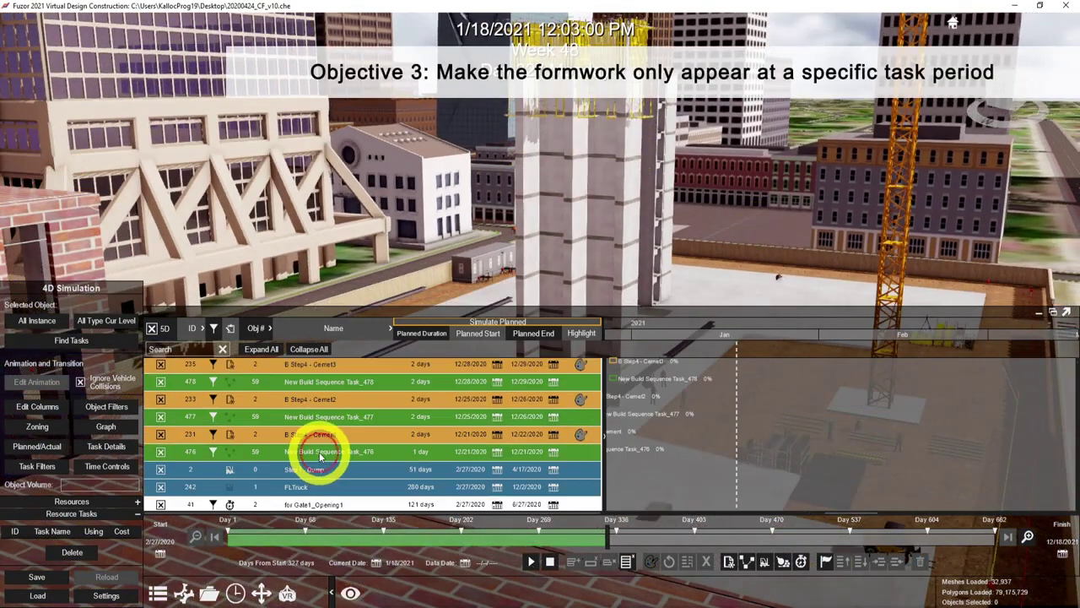
- Add temporary task New Temp Task_483 under task 476, running 20 days from 12/21/2020 to 1/9/2021
left_click(321, 457)
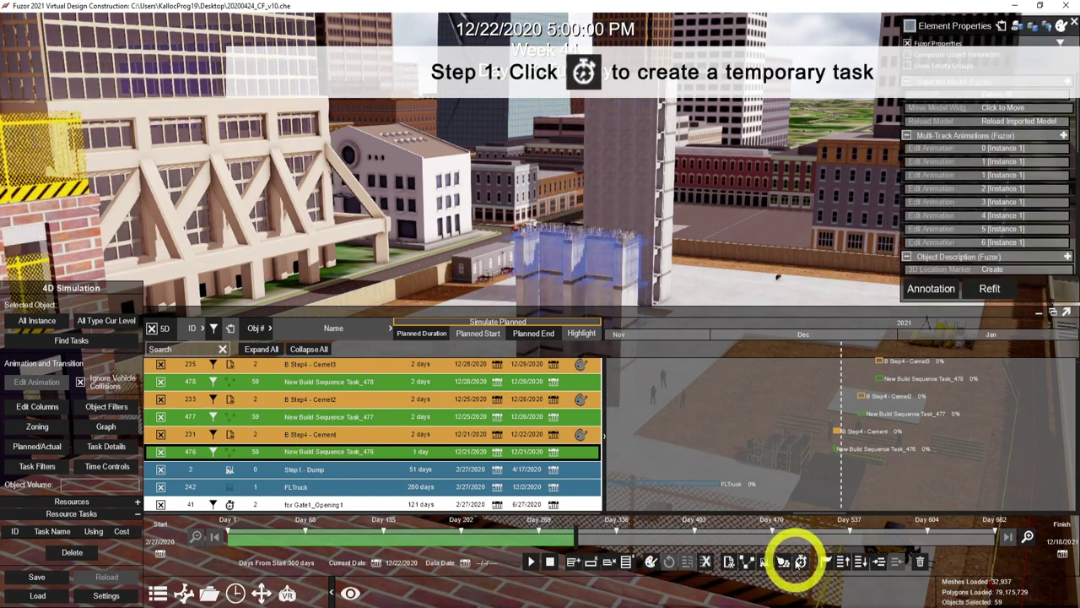
left_click(789, 562)
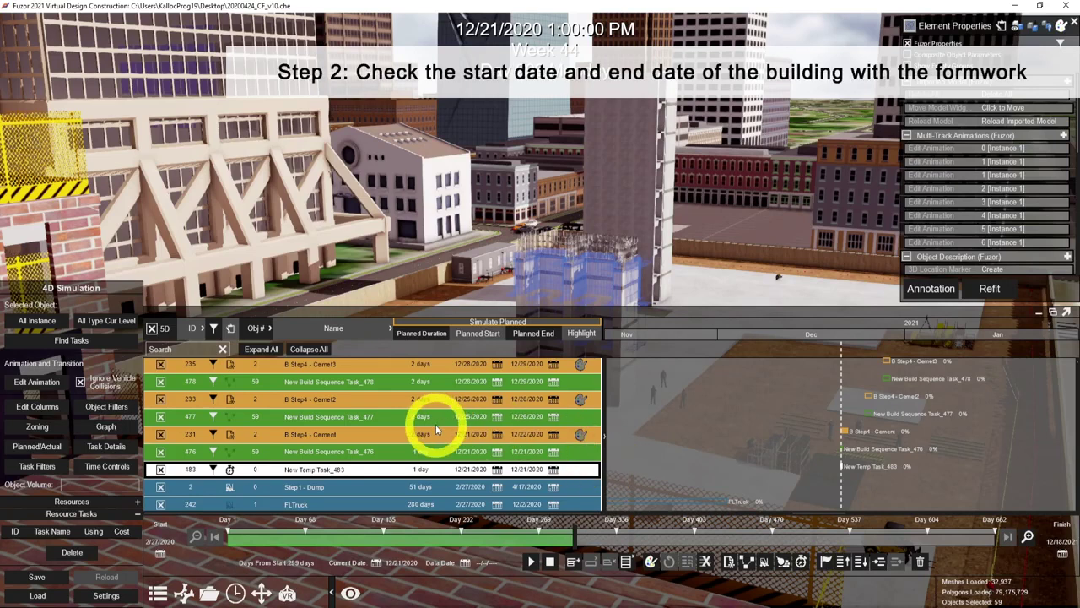
scroll(485, 402, "up", 2)
scroll(484, 402, "down", 1)
scroll(481, 400, "down", 1)
scroll(477, 398, "down", 1)
scroll(490, 418, "down", 1)
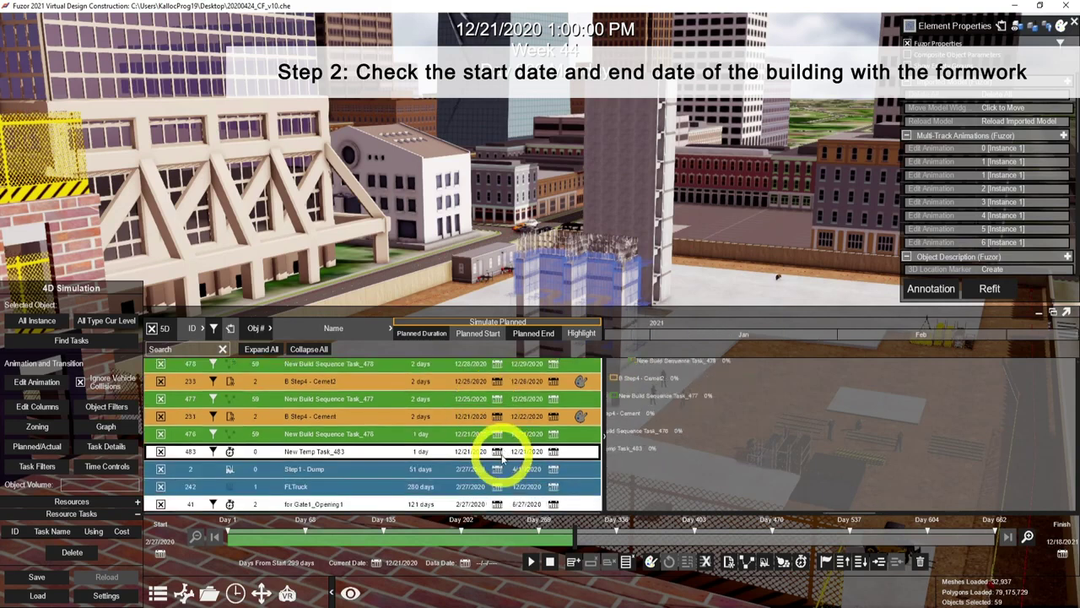
left_click(498, 451)
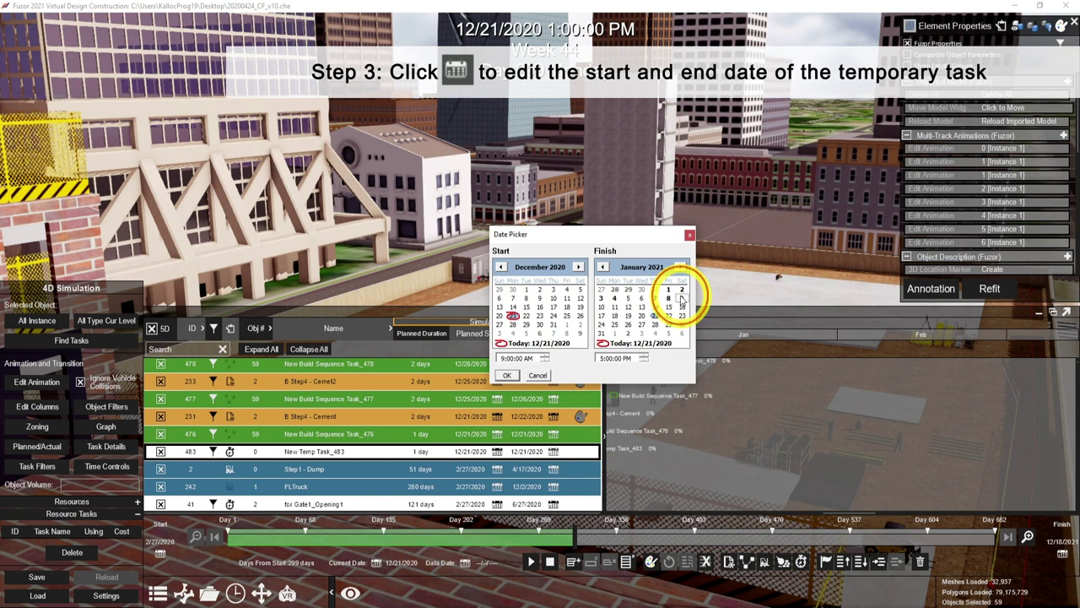
left_click(504, 376)
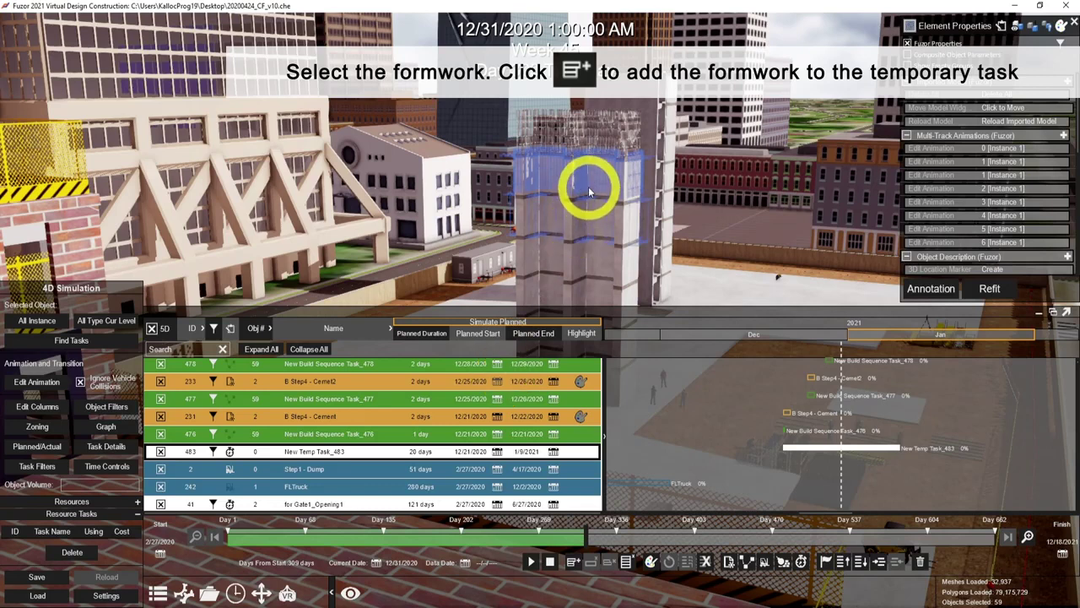
- Move the 59 selected formwork objects into New Temp Task_483, then scrub the timeline to preview
left_click(574, 564)
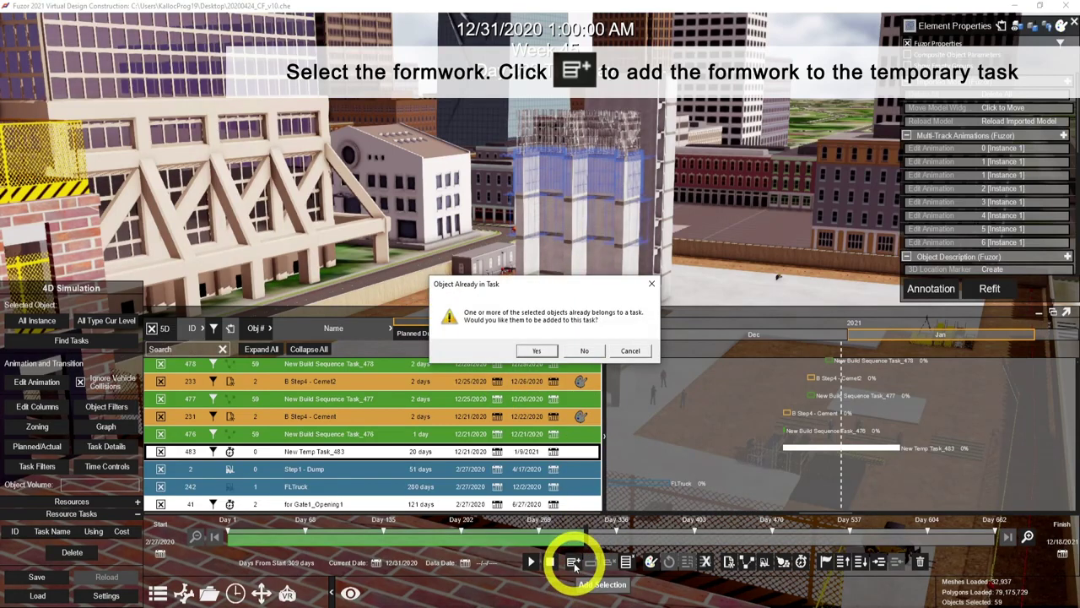
left_click(537, 351)
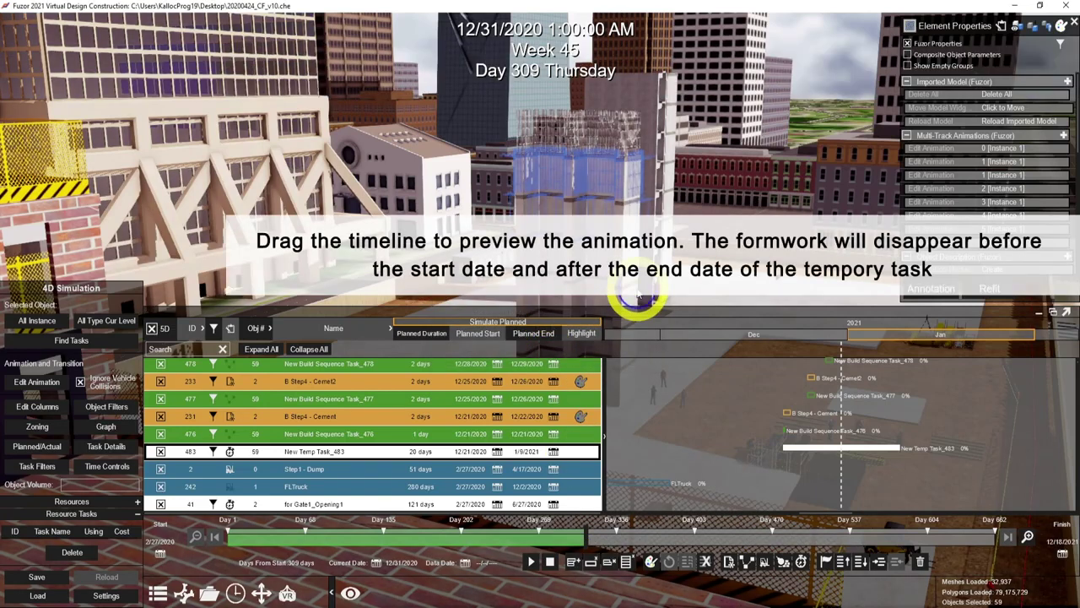
mouse_move(582, 537)
left_mouse_down()
mouse_move(561, 546)
mouse_move(598, 535)
left_mouse_up()
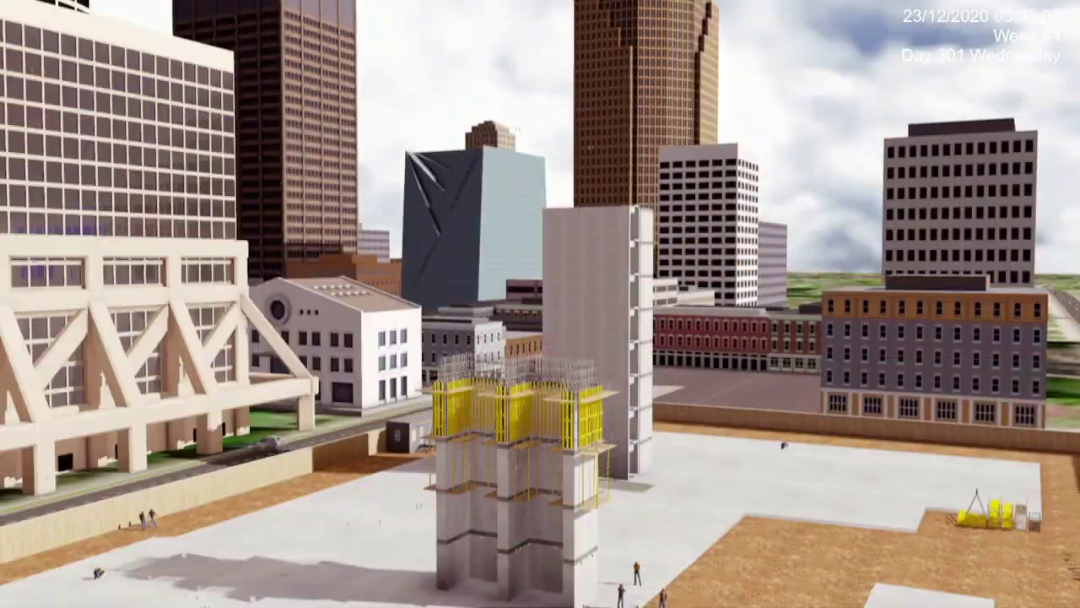